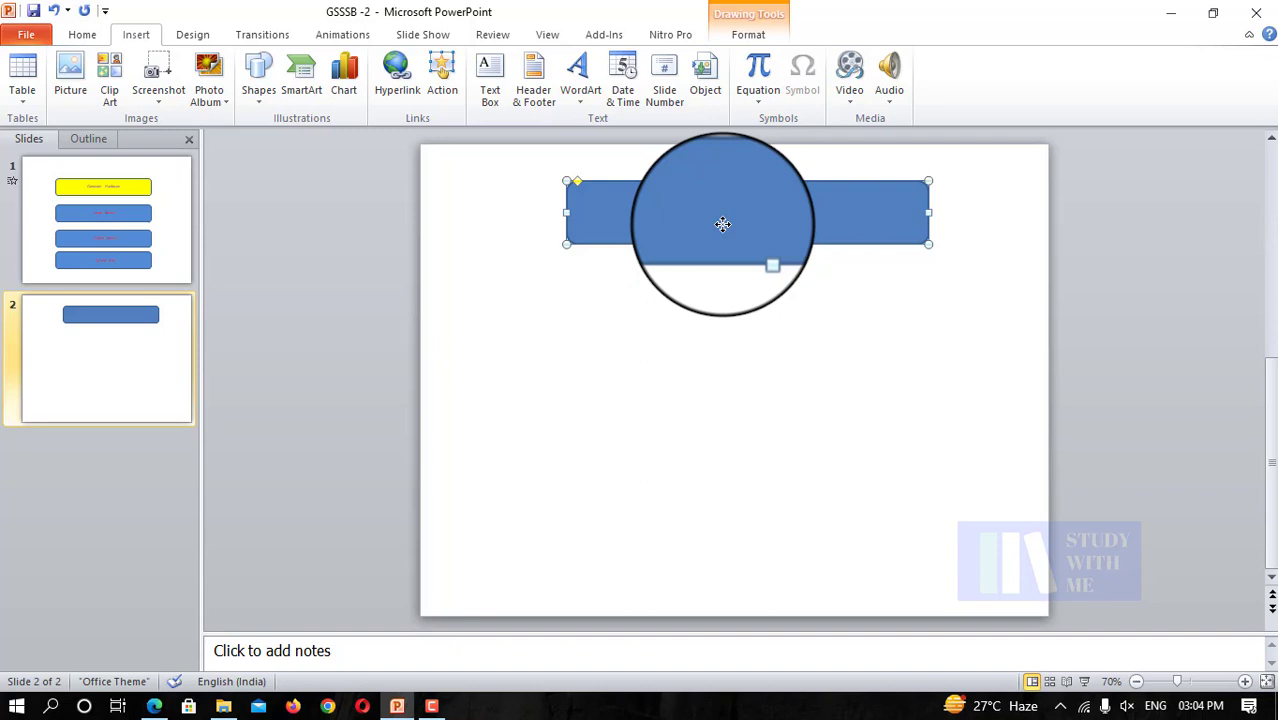
View the sample slide in CPT_Ebook.pdf, then return to the presentation
mouse_move(154, 706)
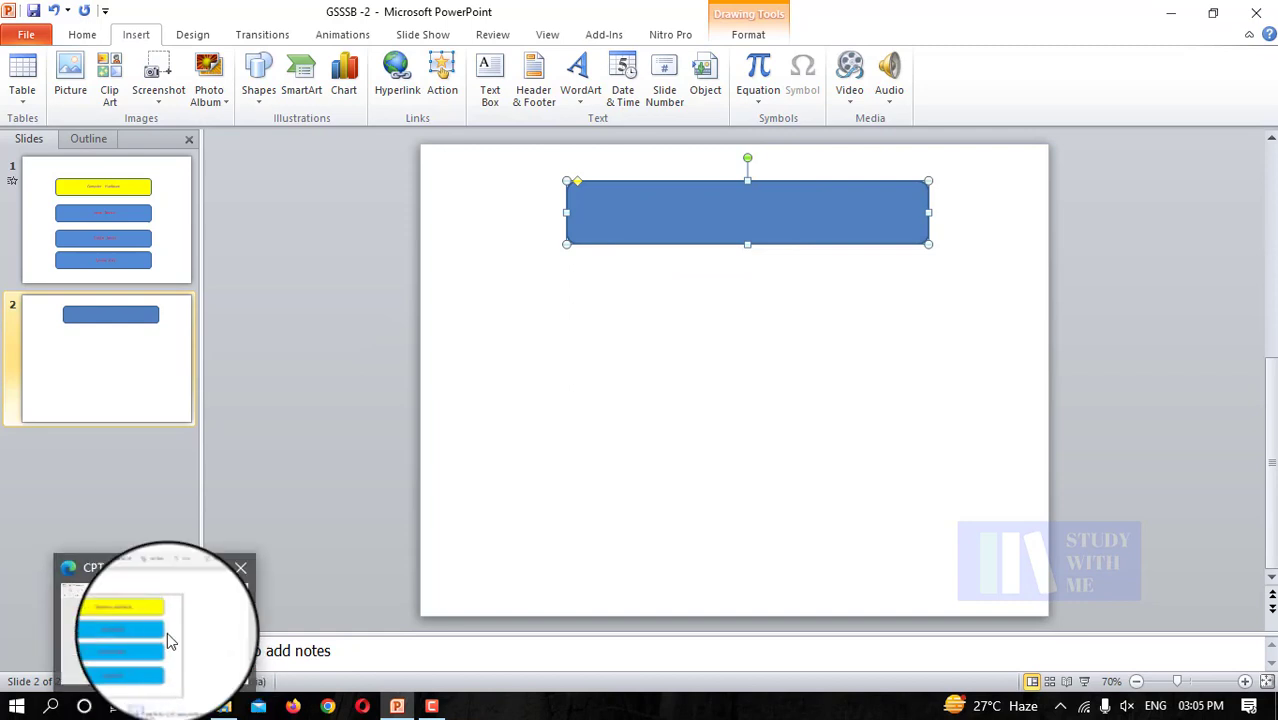
click(170, 641)
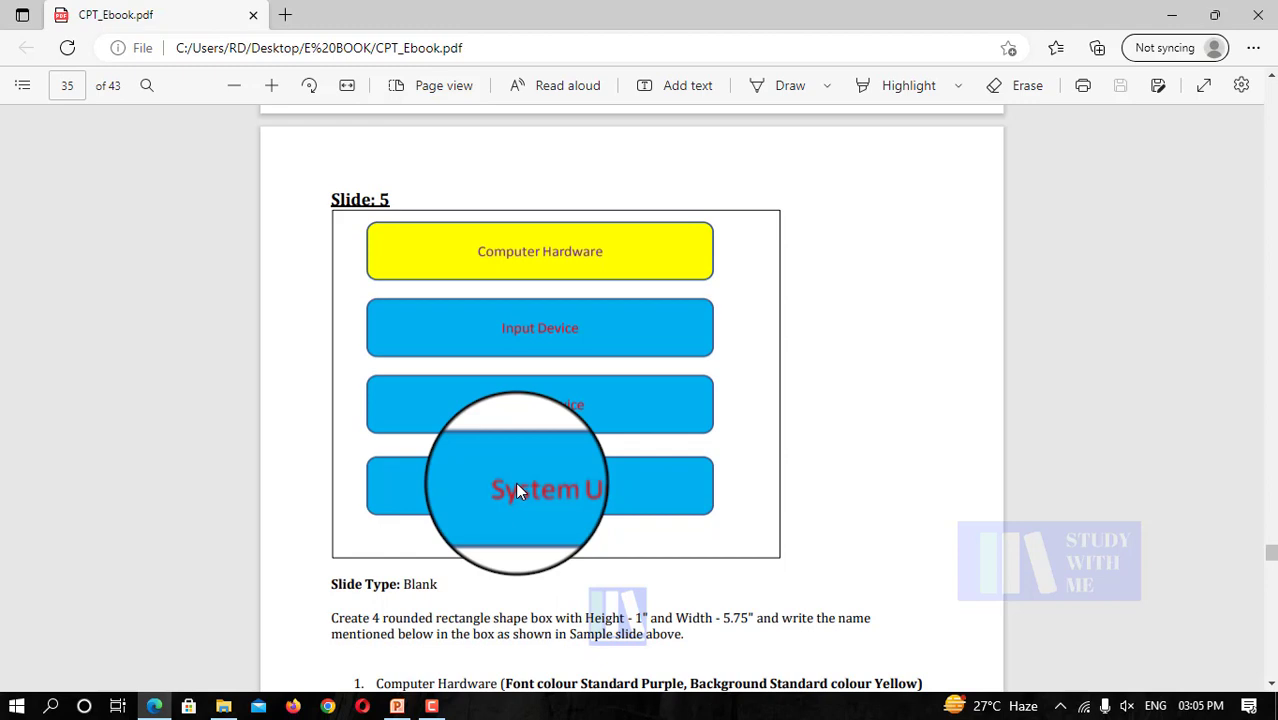
click(397, 706)
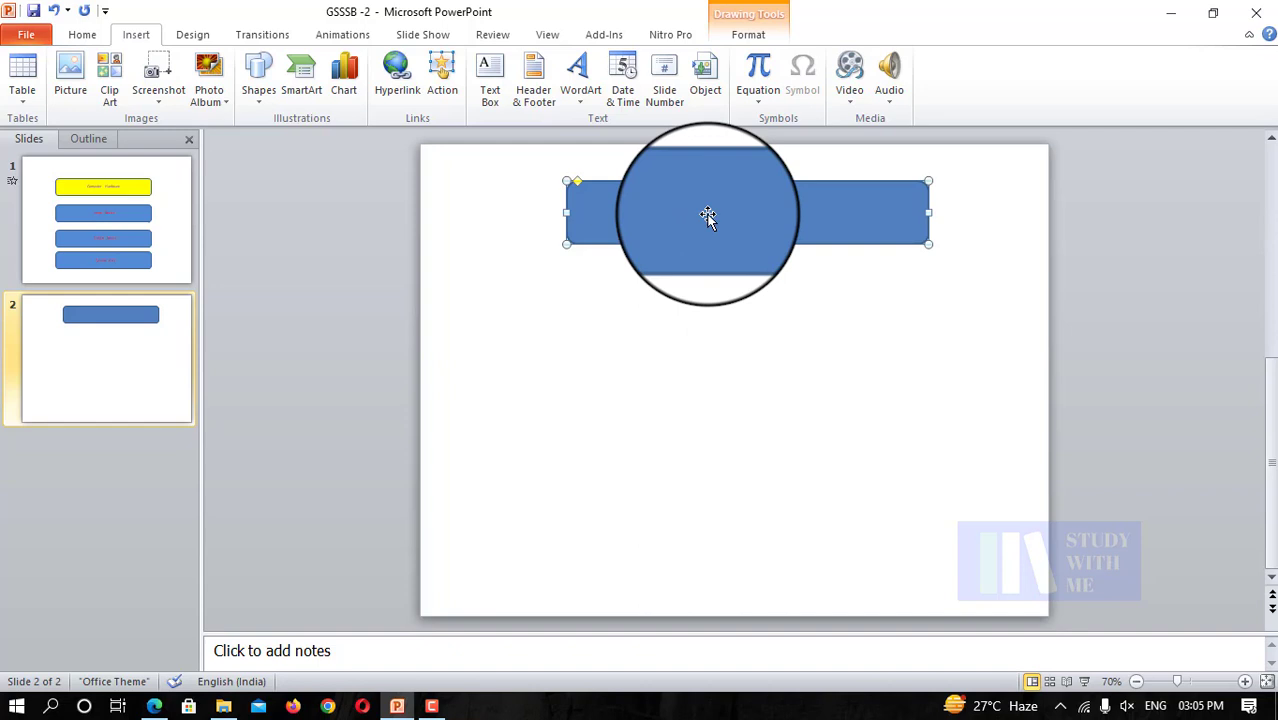
Ctrl-drag copies of the blue rounded rectangle down slide 2 into an evenly spaced stack
drag(710, 220, 726, 309)
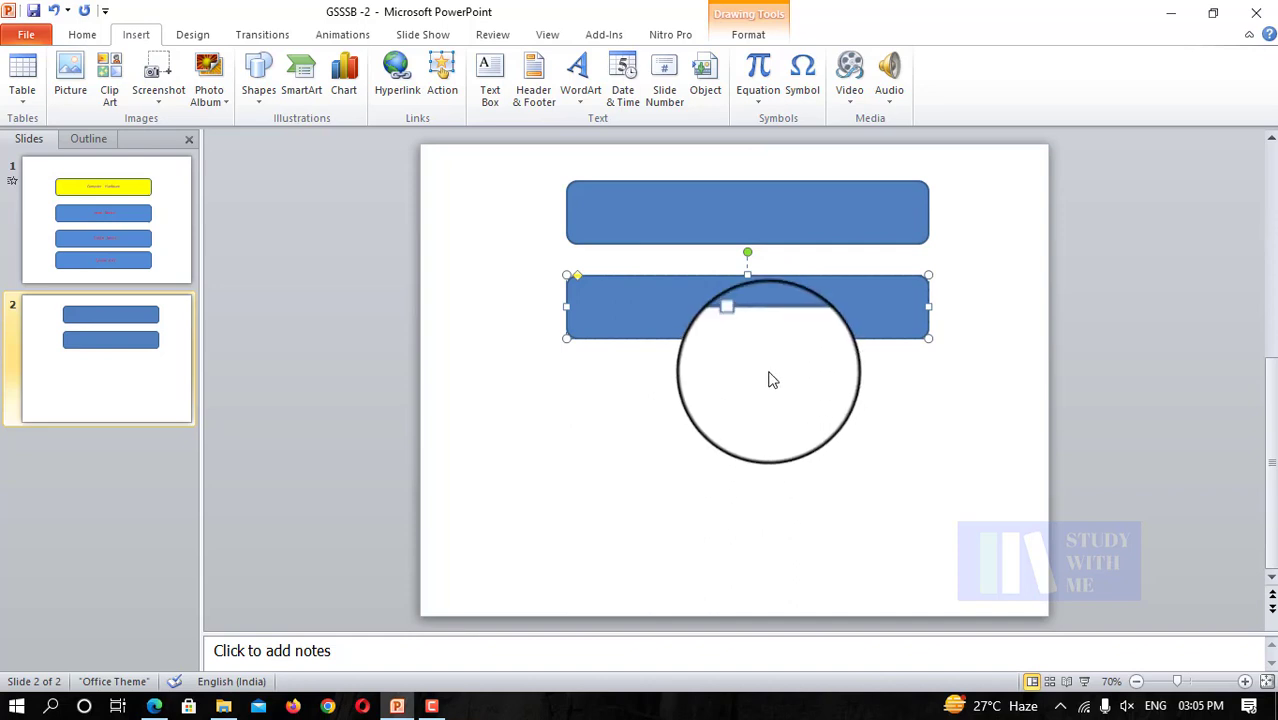
drag(762, 328, 819, 518)
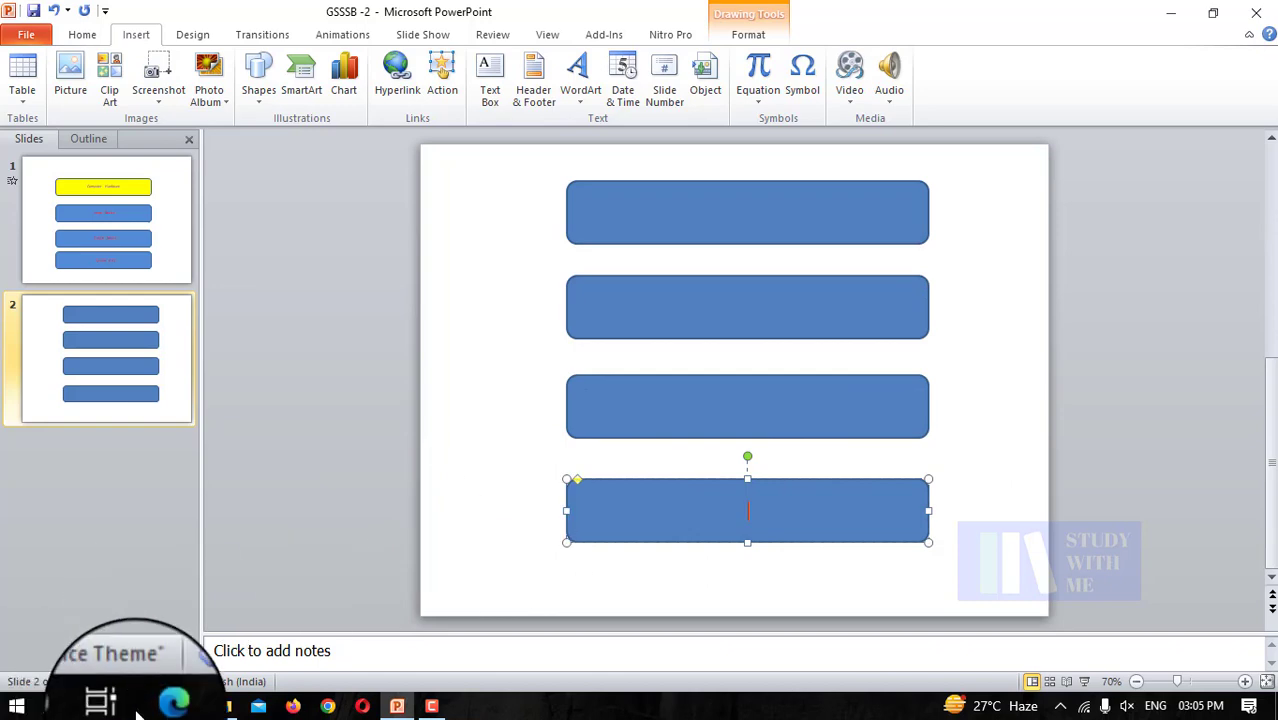
Read the ebook's numbered font and background colour list, then select the top rectangle in PowerPoint
mouse_move(170, 705)
click(220, 635)
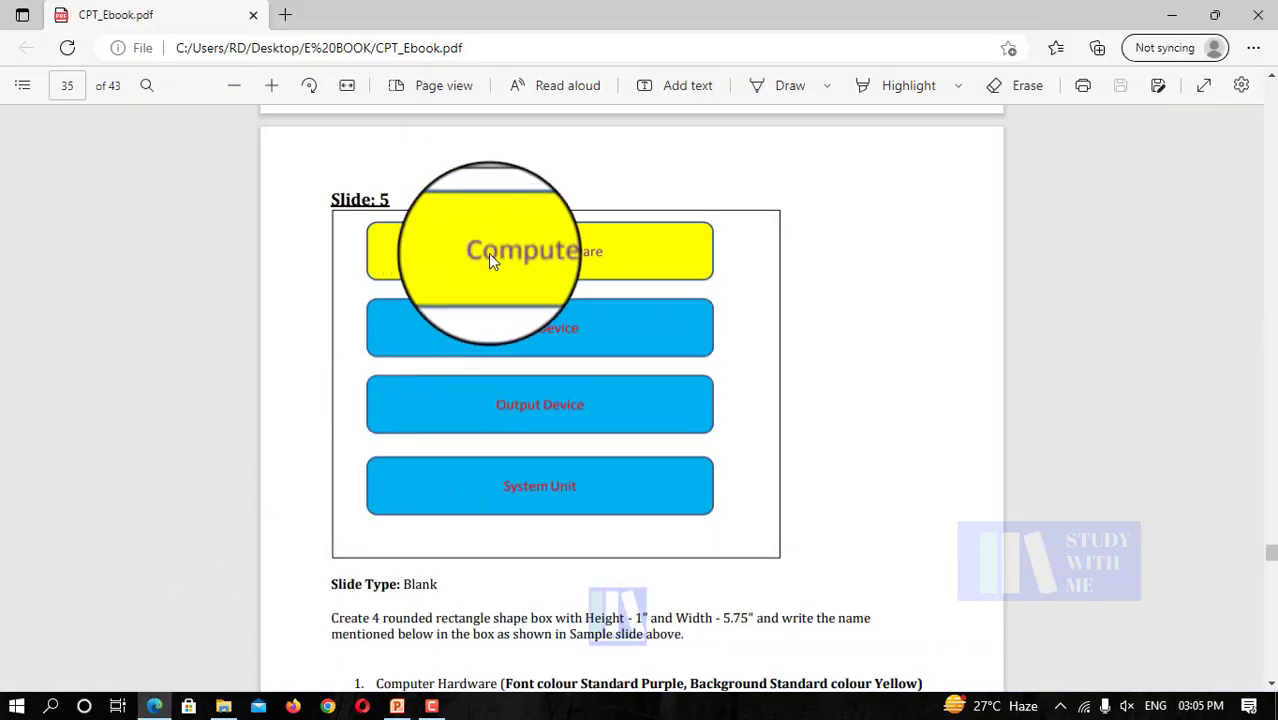
scroll(650, 593, down, 1)
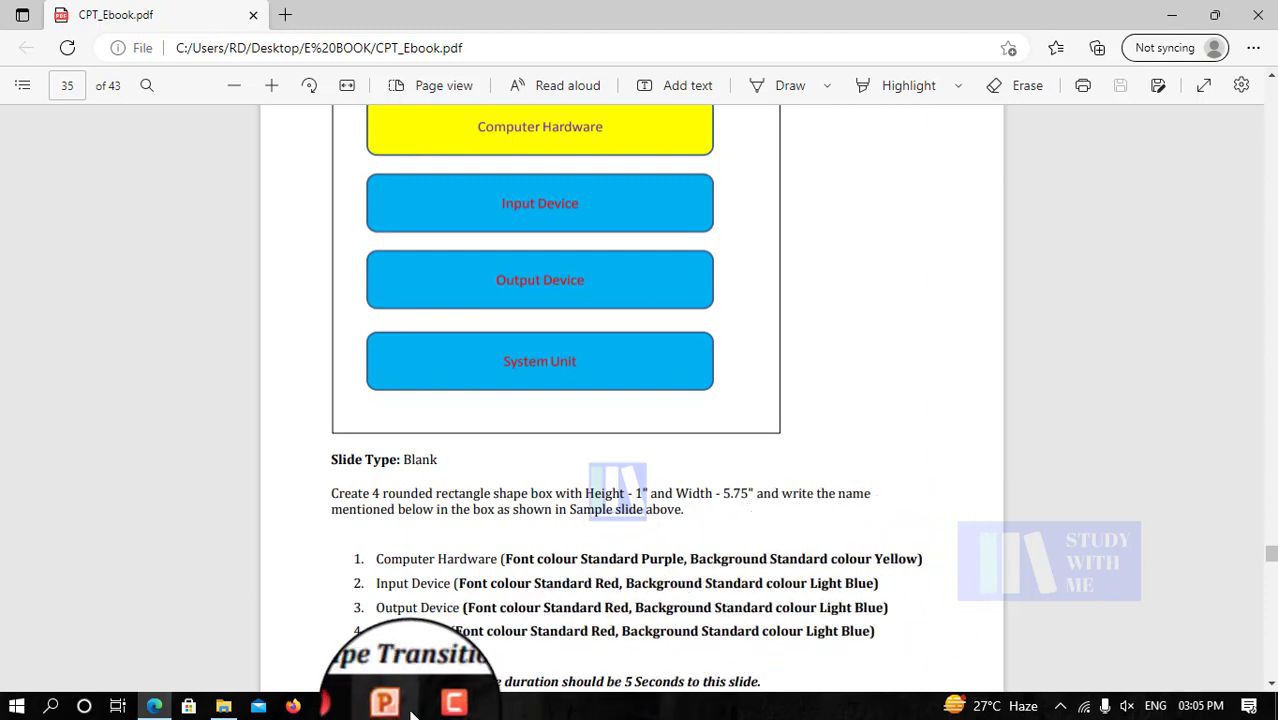
mouse_move(383, 705)
click(428, 642)
click(799, 211)
Give the top rounded rectangle a Standard Yellow fill through Format Shape, replacing an orange trial
right_click(799, 211)
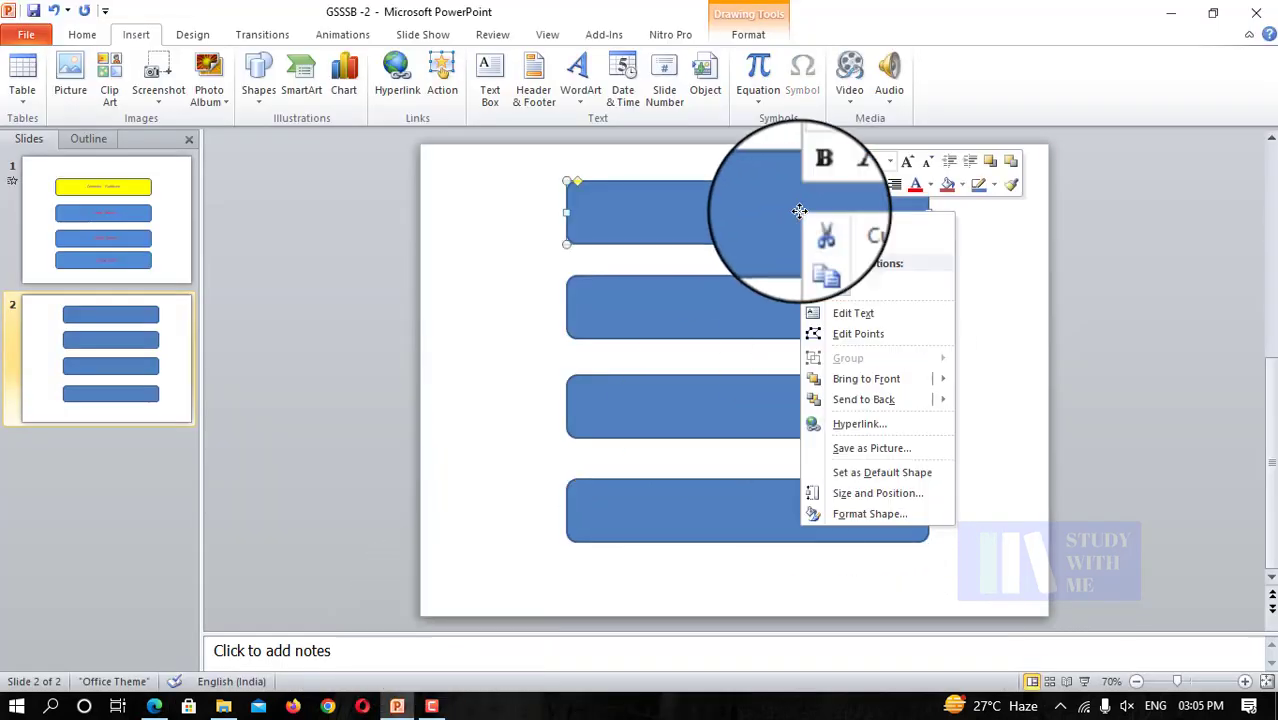
click(834, 516)
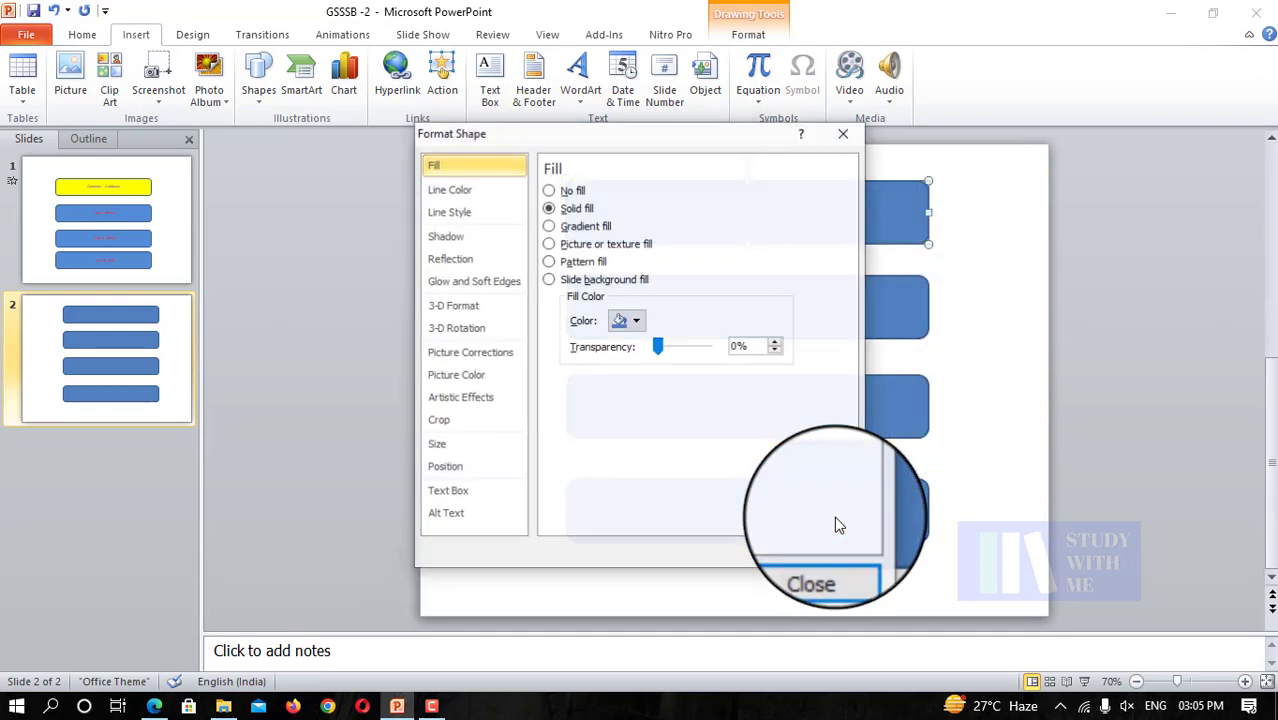
click(630, 320)
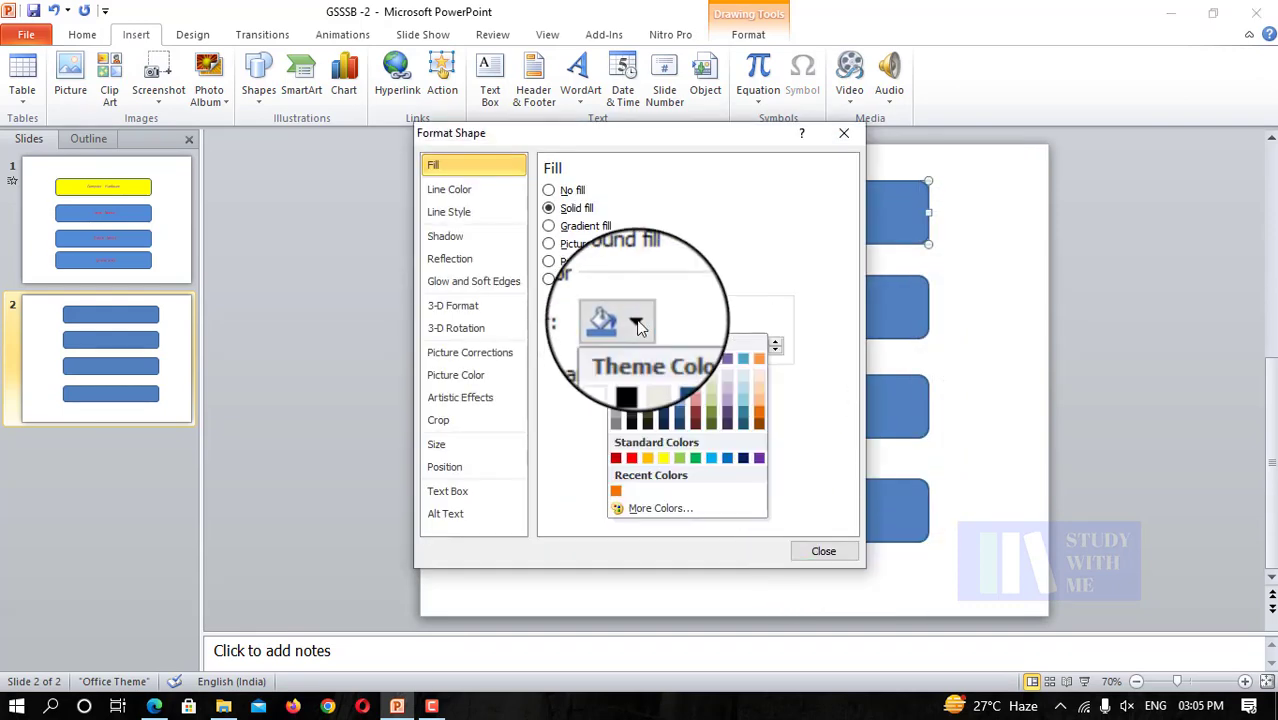
click(653, 461)
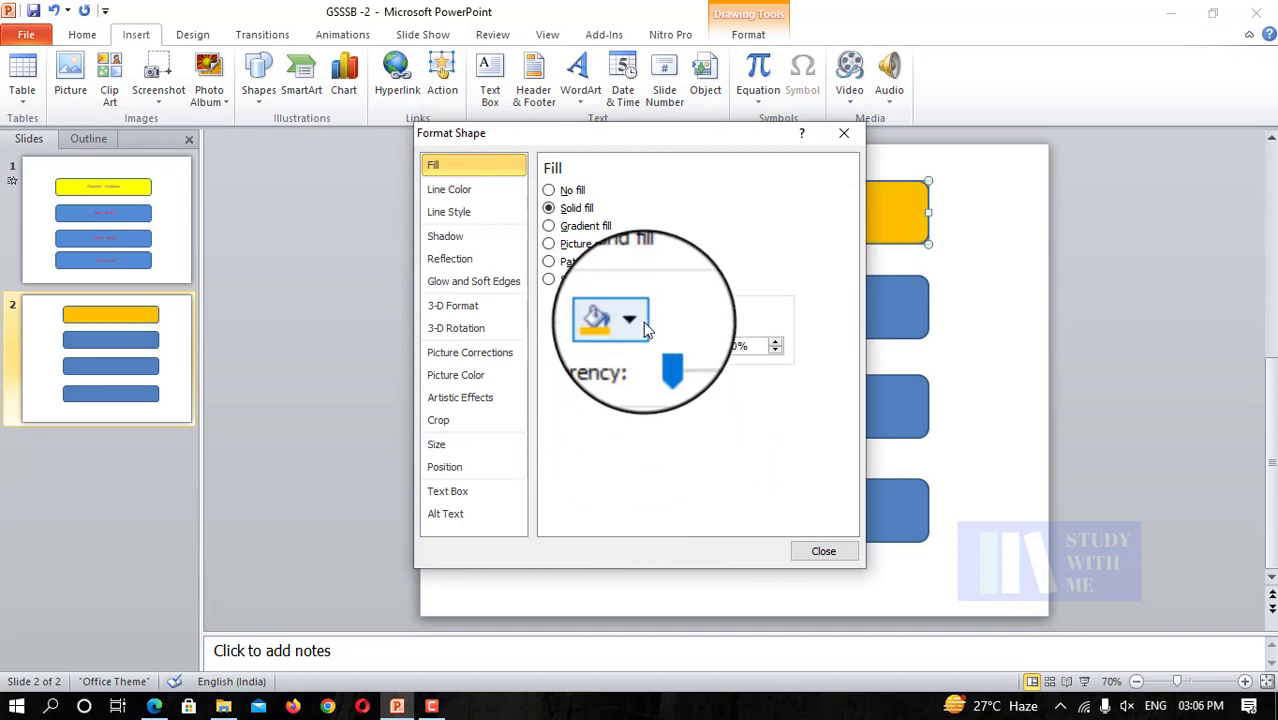
click(643, 321)
click(659, 457)
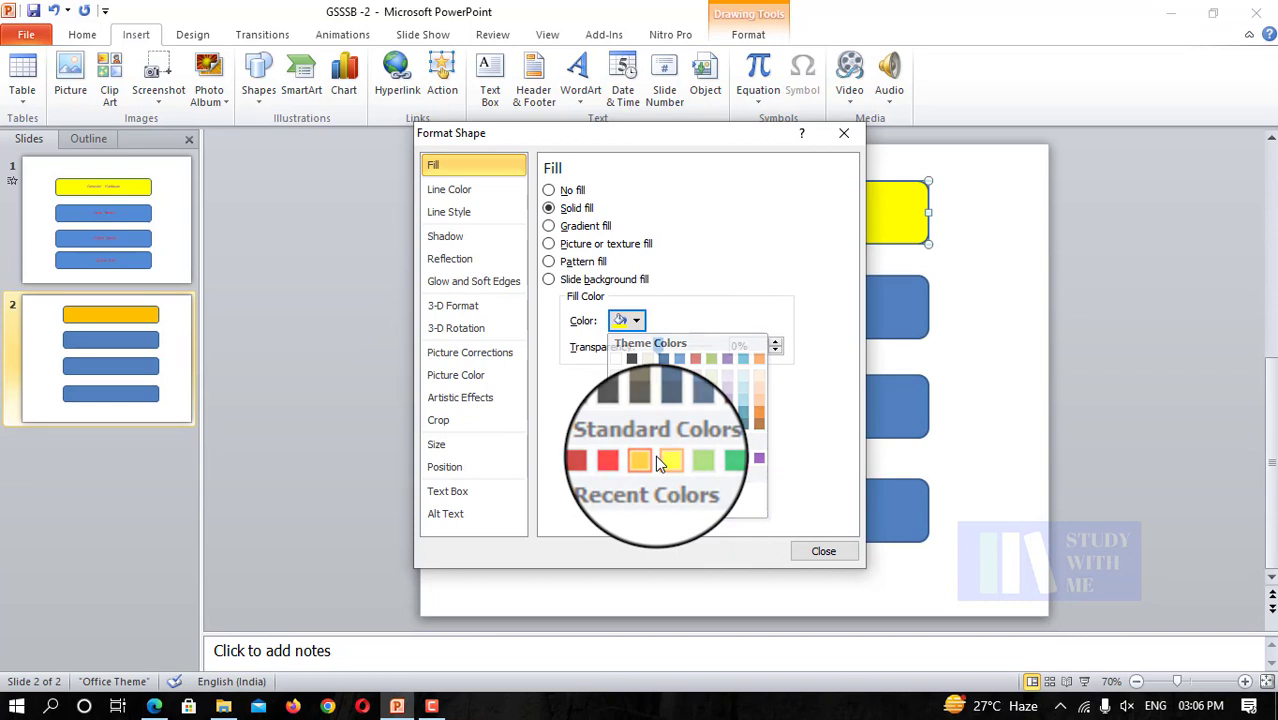
click(828, 555)
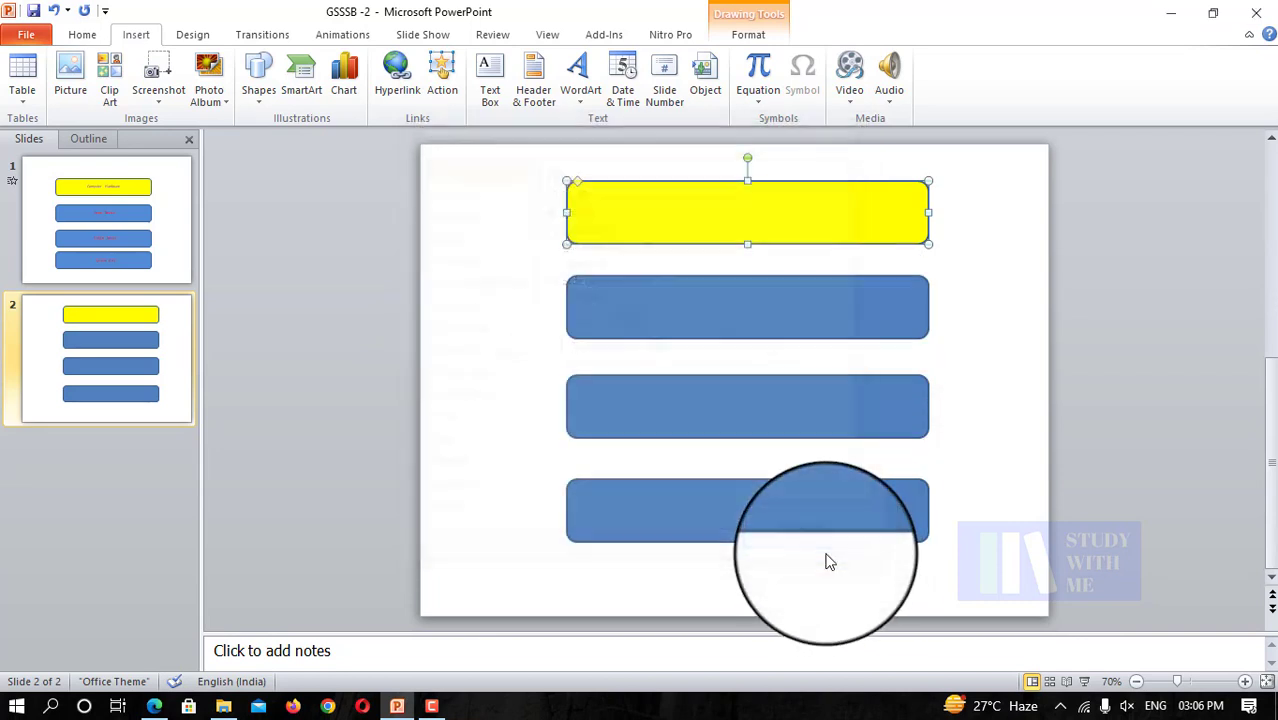
Start editing text in the yellow box and set its font colour to purple
right_click(742, 215)
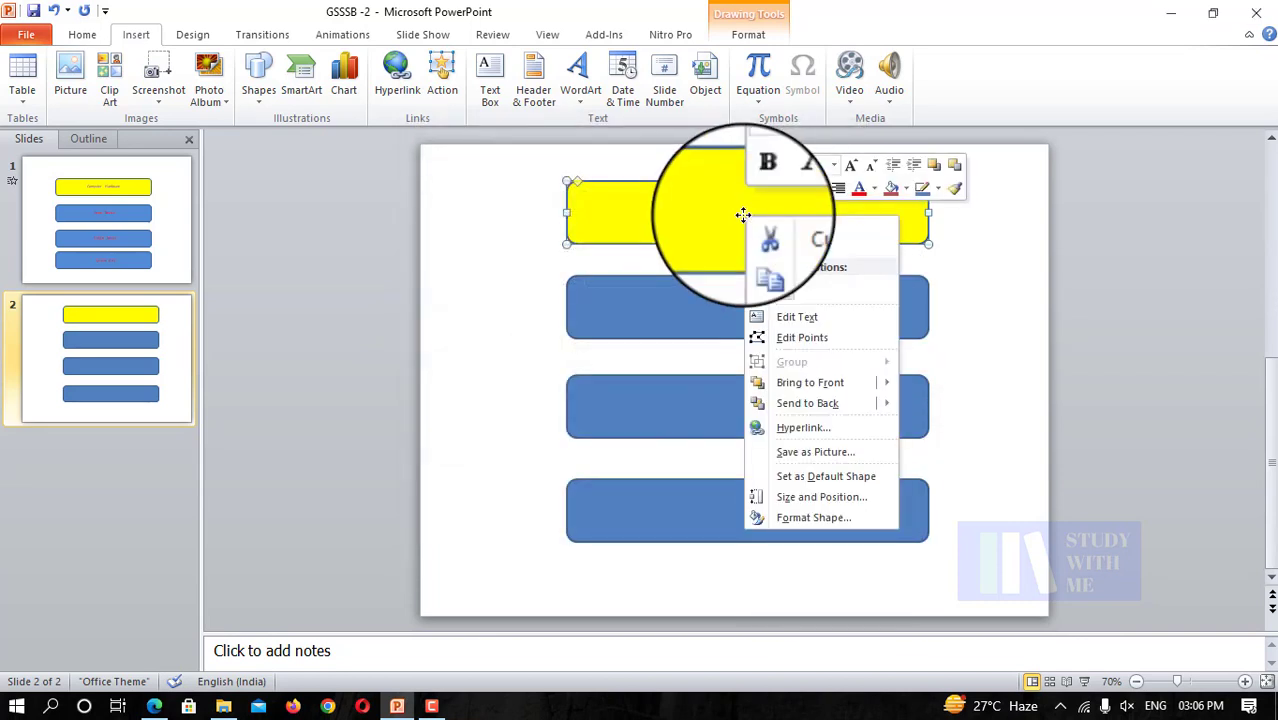
click(792, 317)
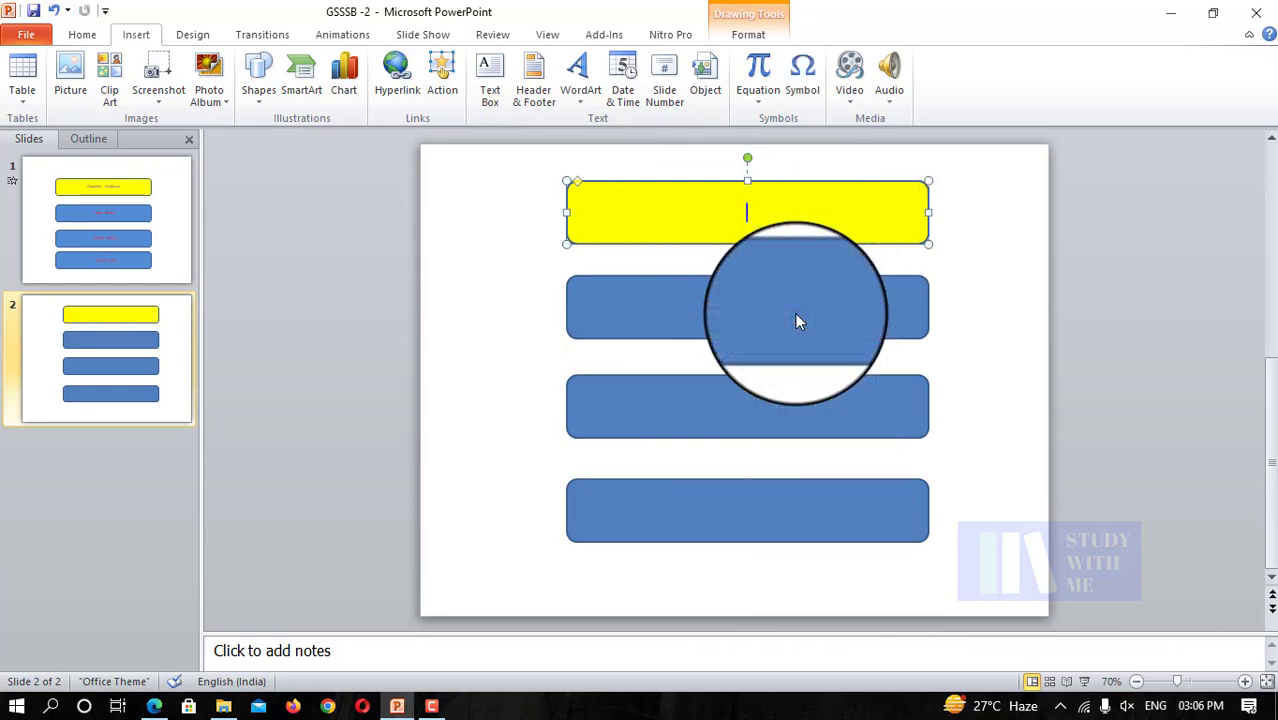
key(alt+Tab)
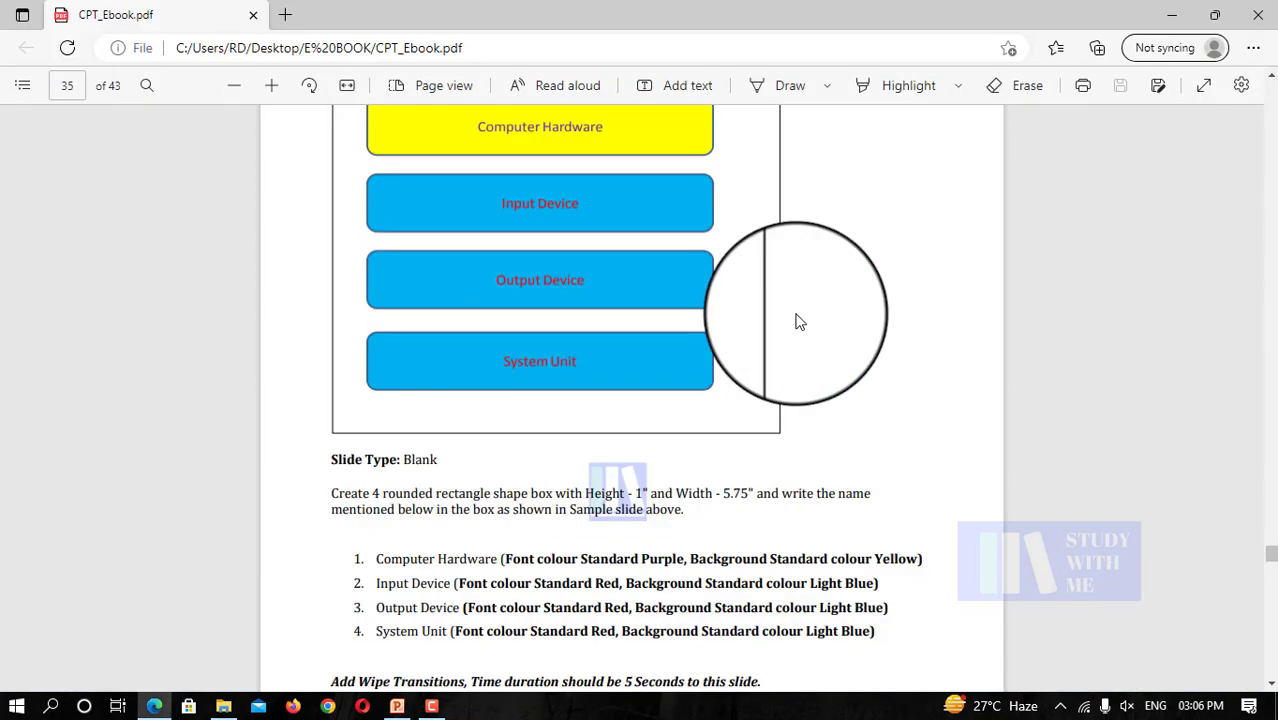
key(alt+Tab)
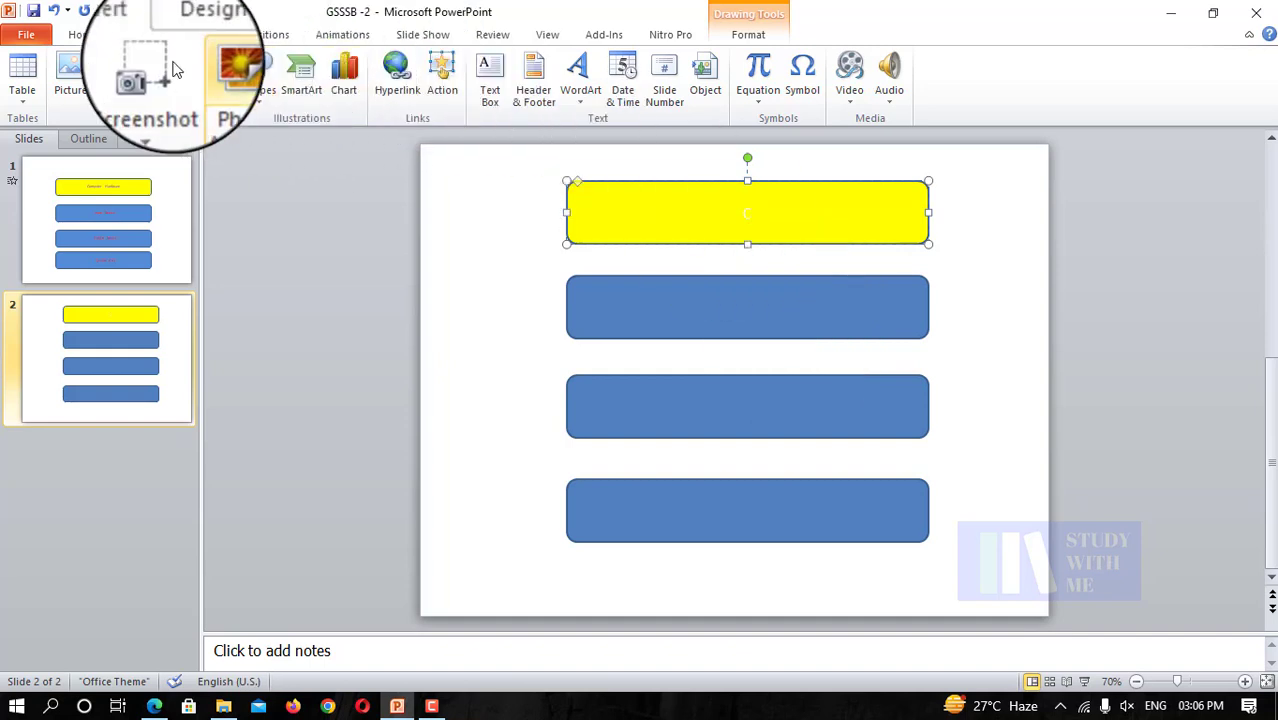
click(82, 35)
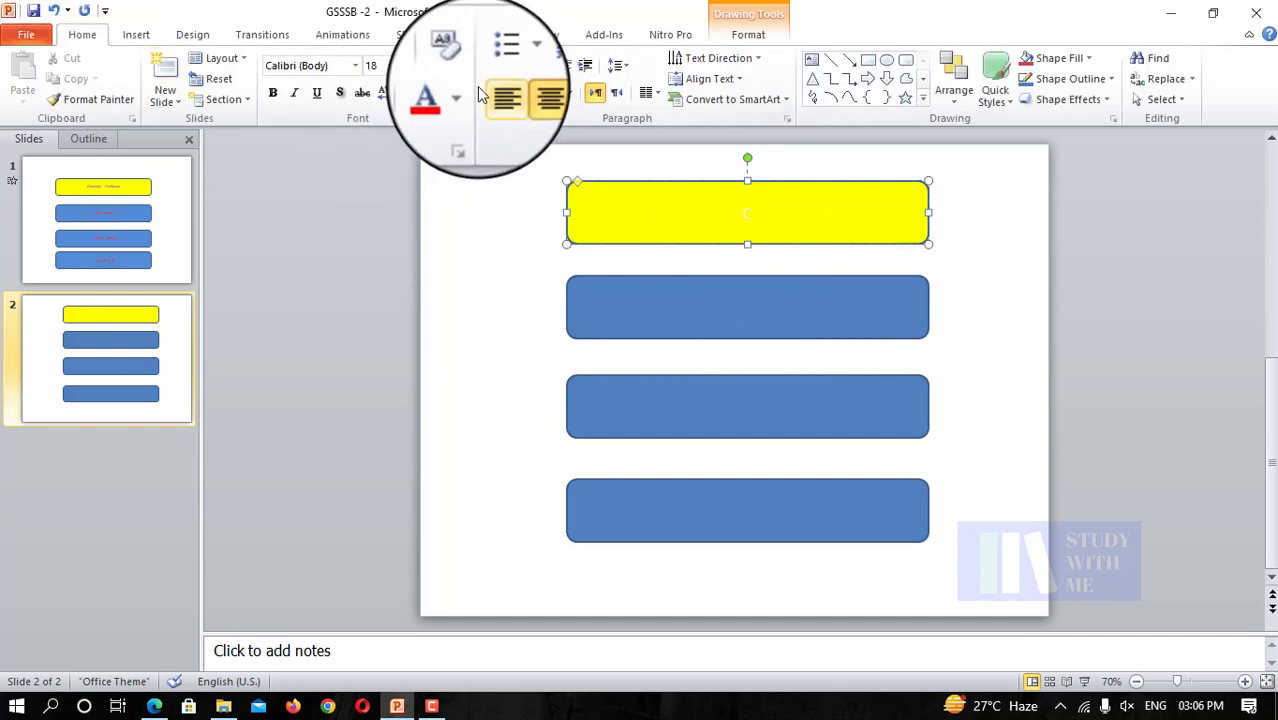
click(467, 95)
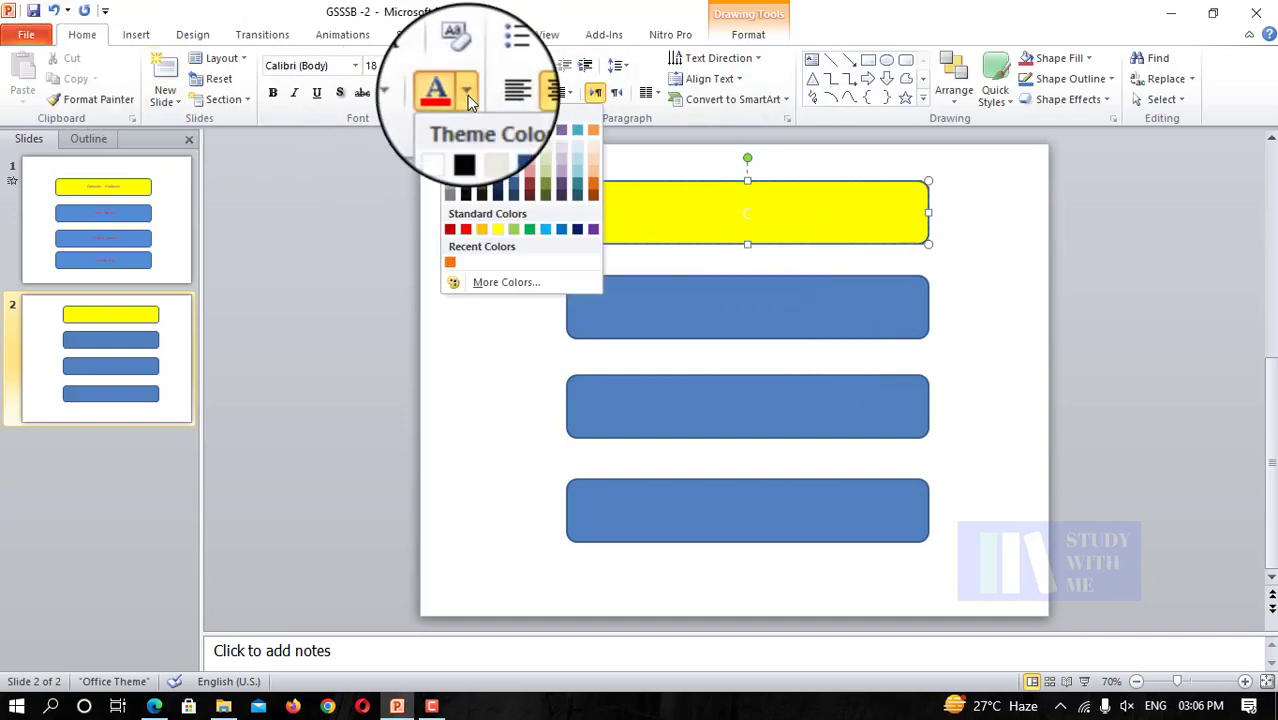
click(595, 230)
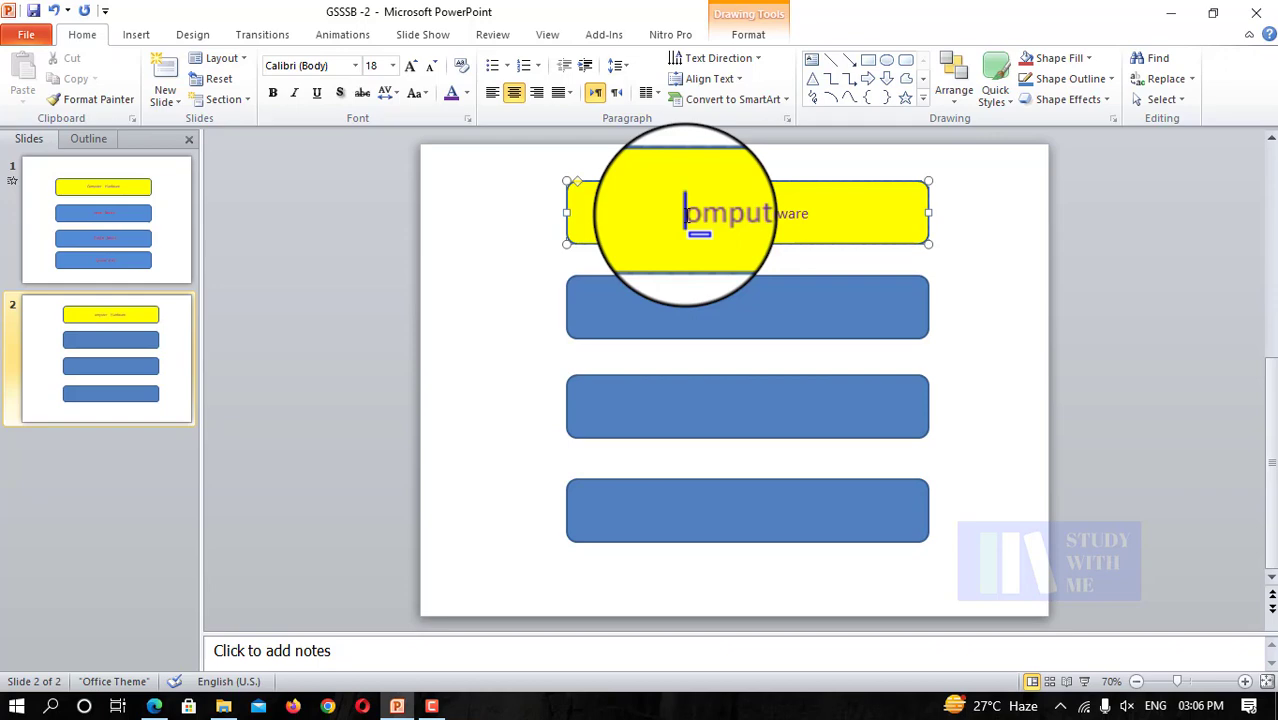
Finish the yellow box's text, select the second box, and check the ebook's light-blue box requirements
click(808, 242)
key(alt+Tab)
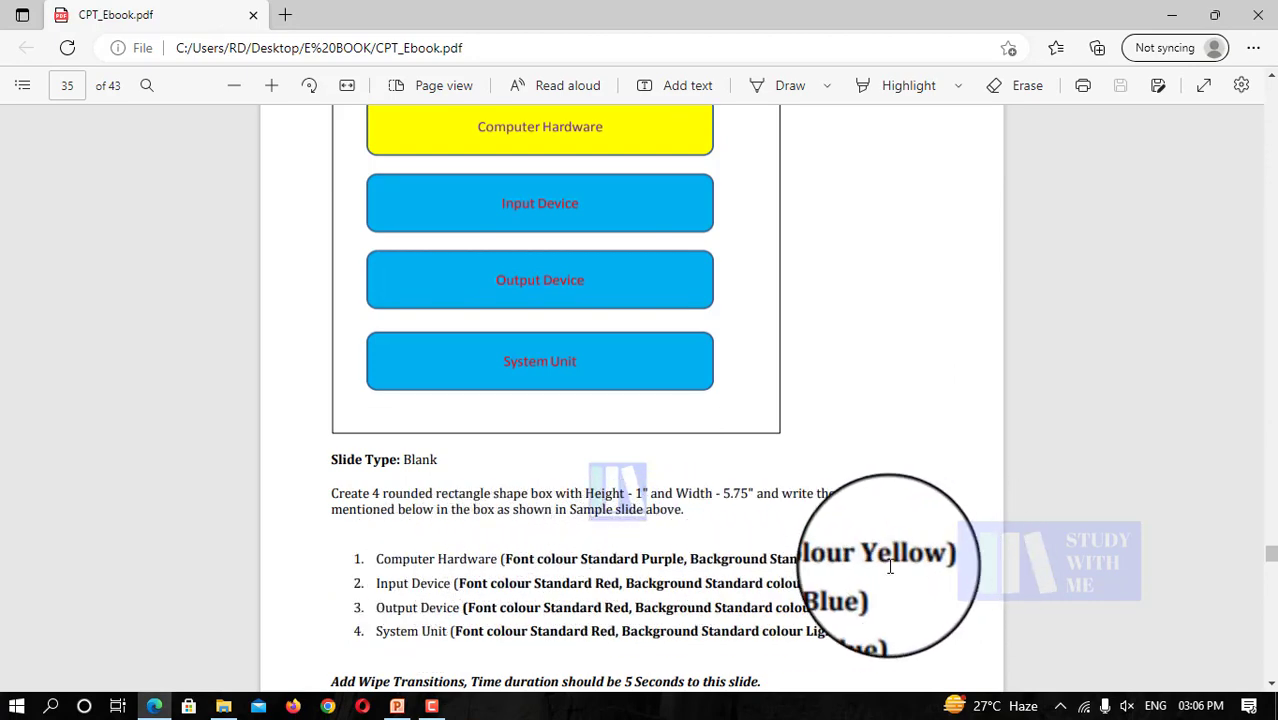
key(alt+Tab)
click(747, 238)
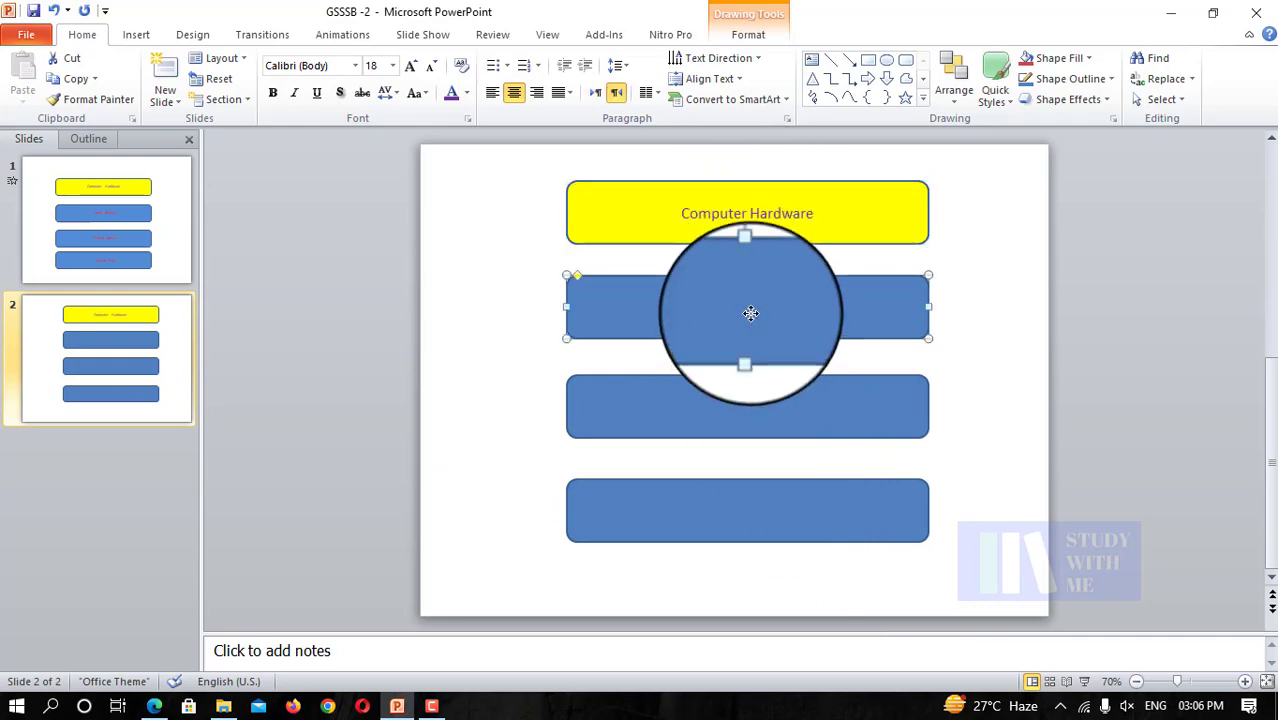
key(alt+Tab)
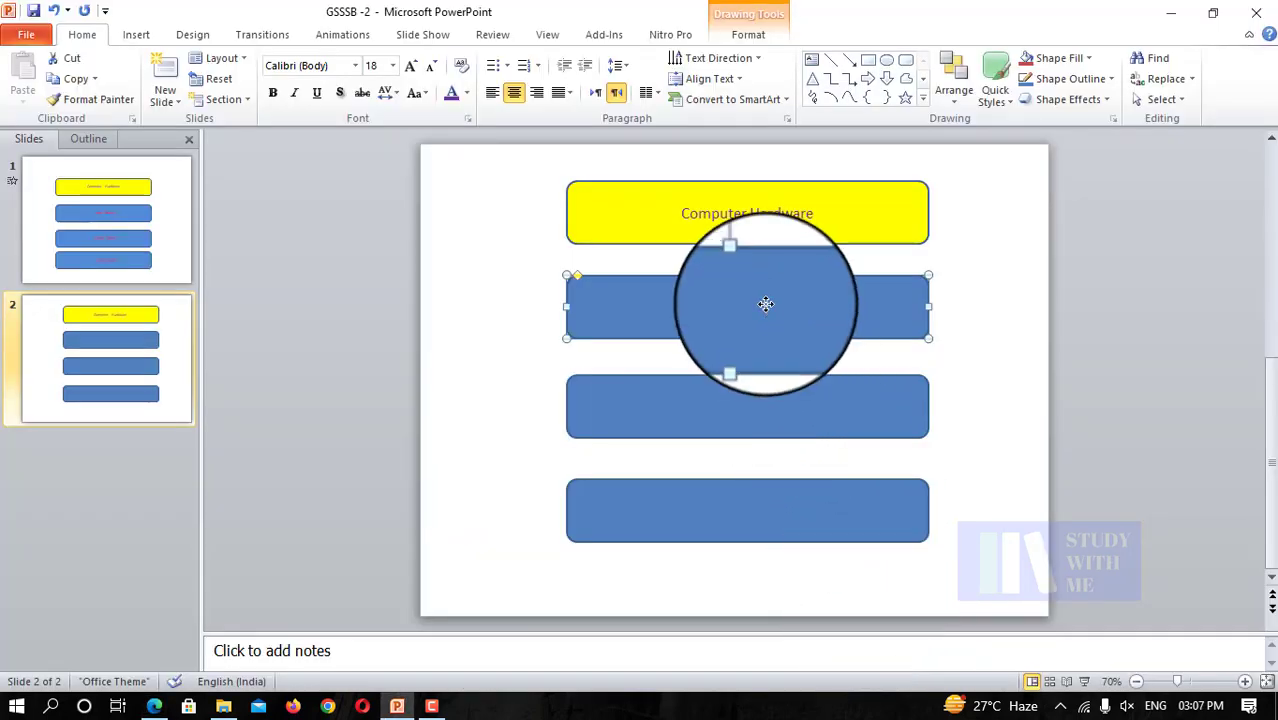
Fill the second rounded rectangle light blue in Format Shape
right_click(765, 303)
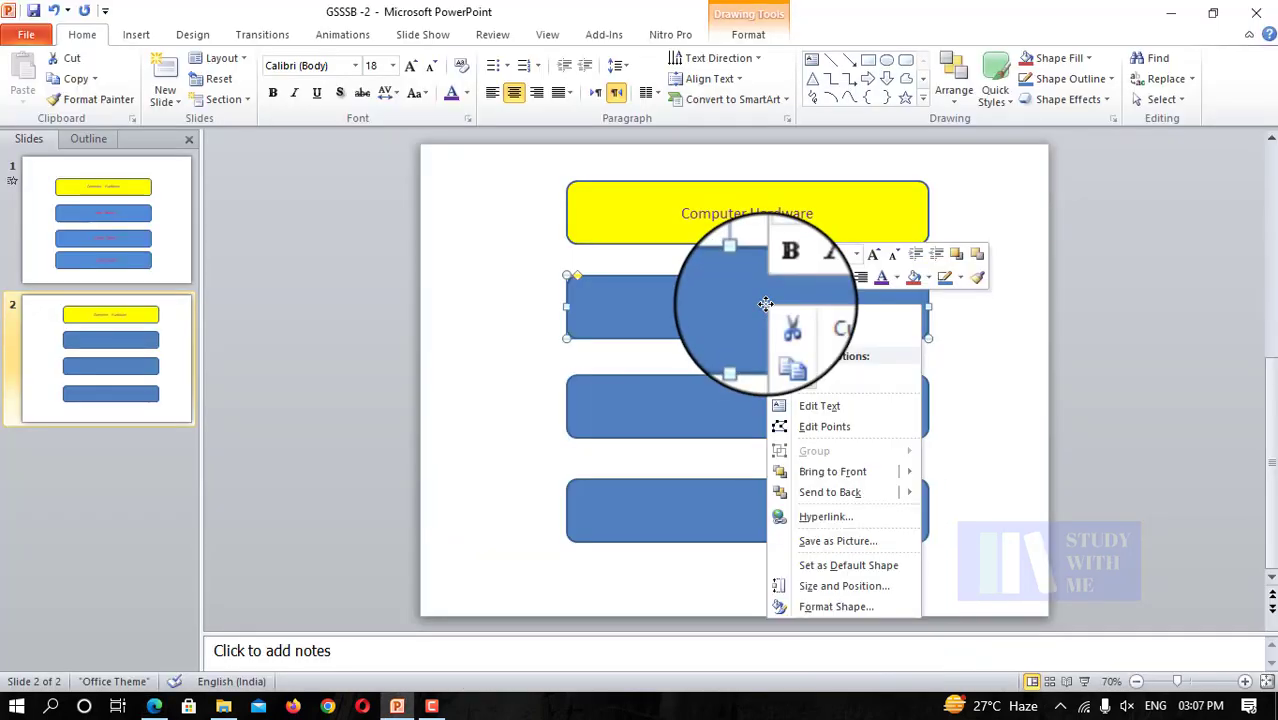
click(832, 599)
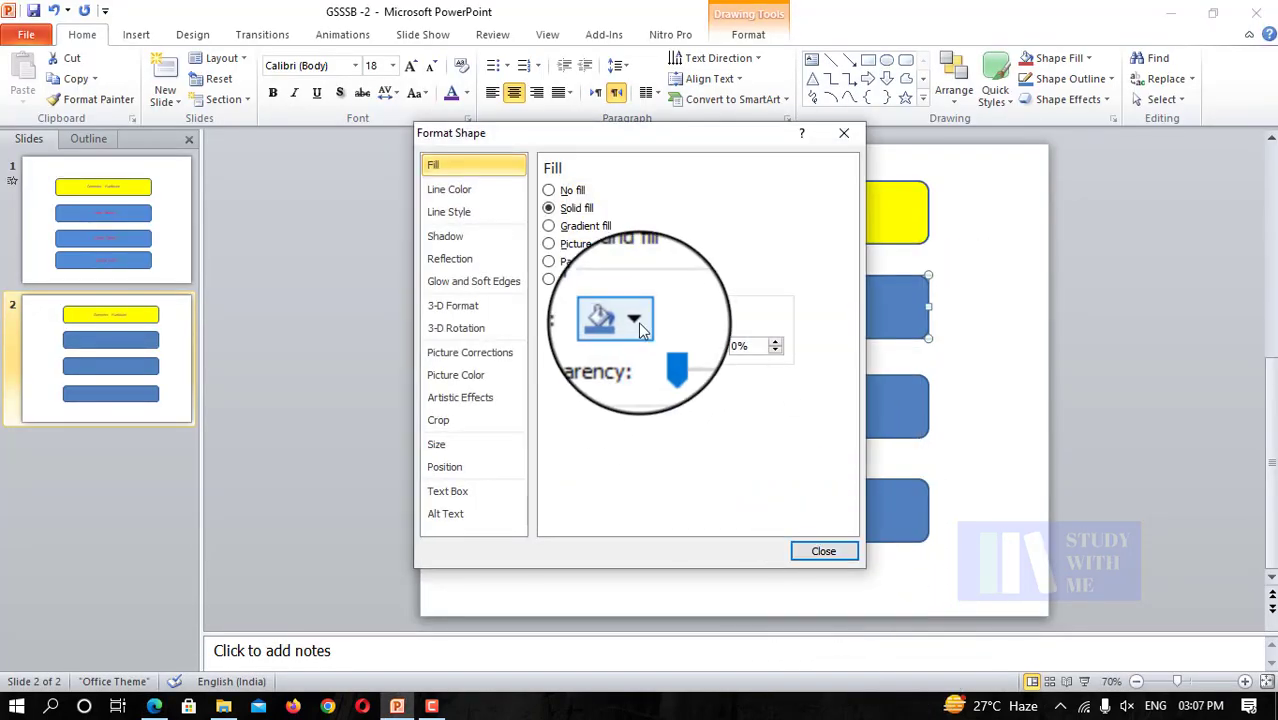
click(639, 322)
click(713, 466)
click(908, 408)
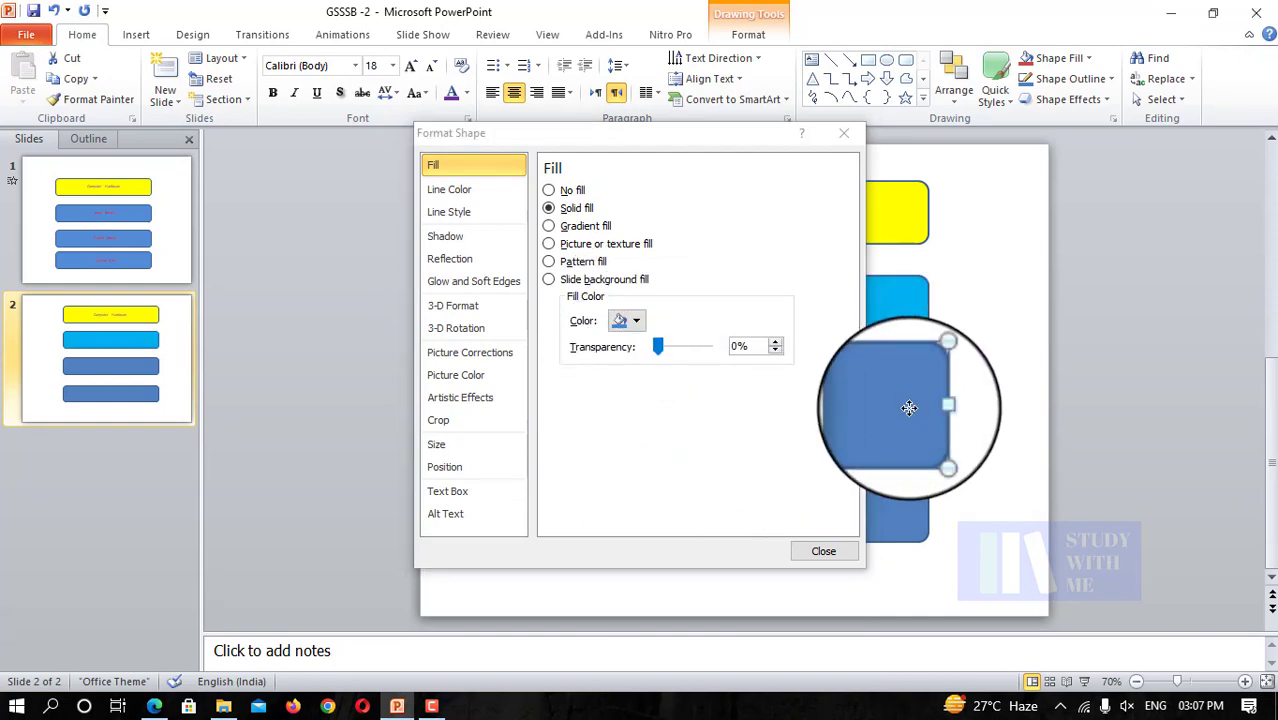
right_click(908, 408)
click(843, 133)
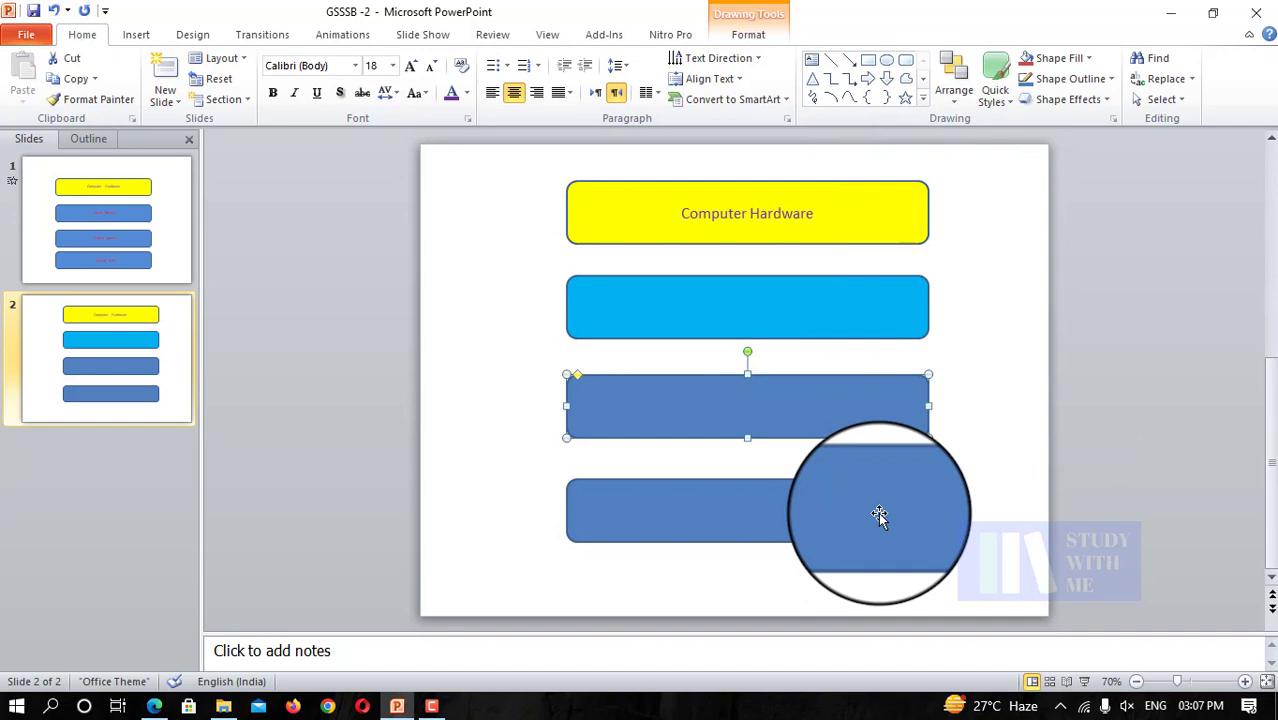
Give the third rounded rectangle the same light blue fill
right_click(866, 420)
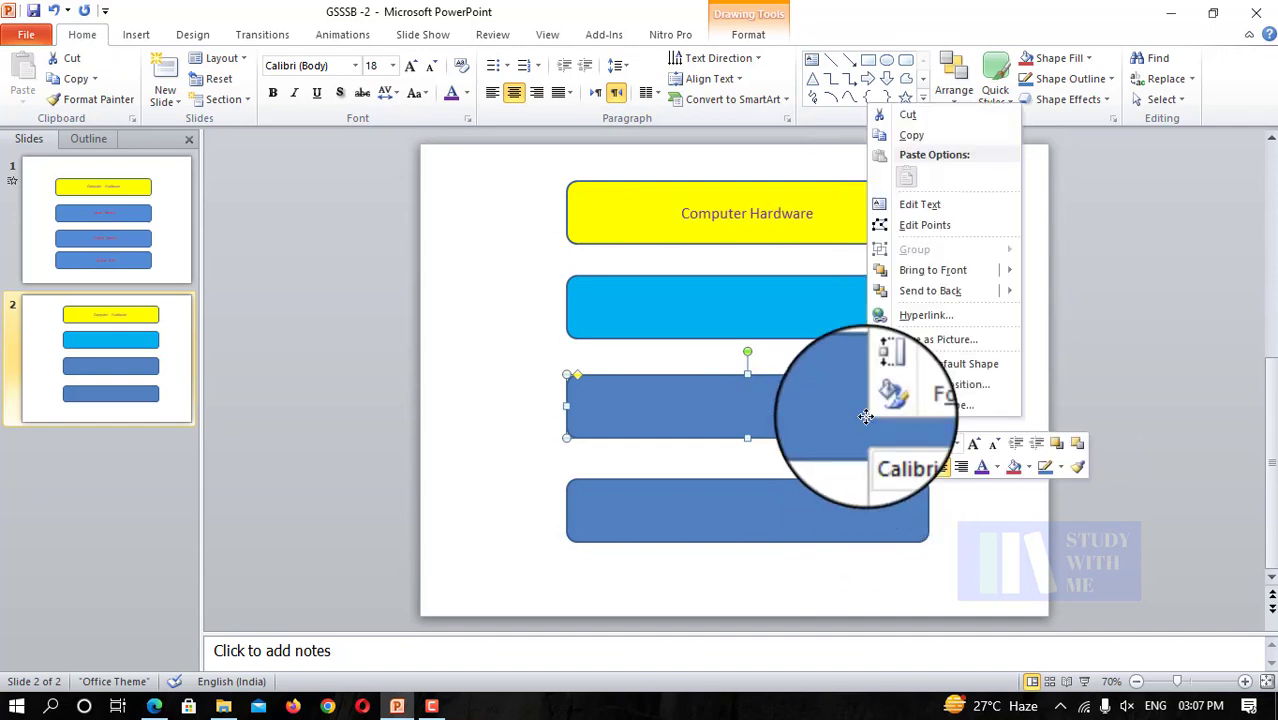
click(932, 407)
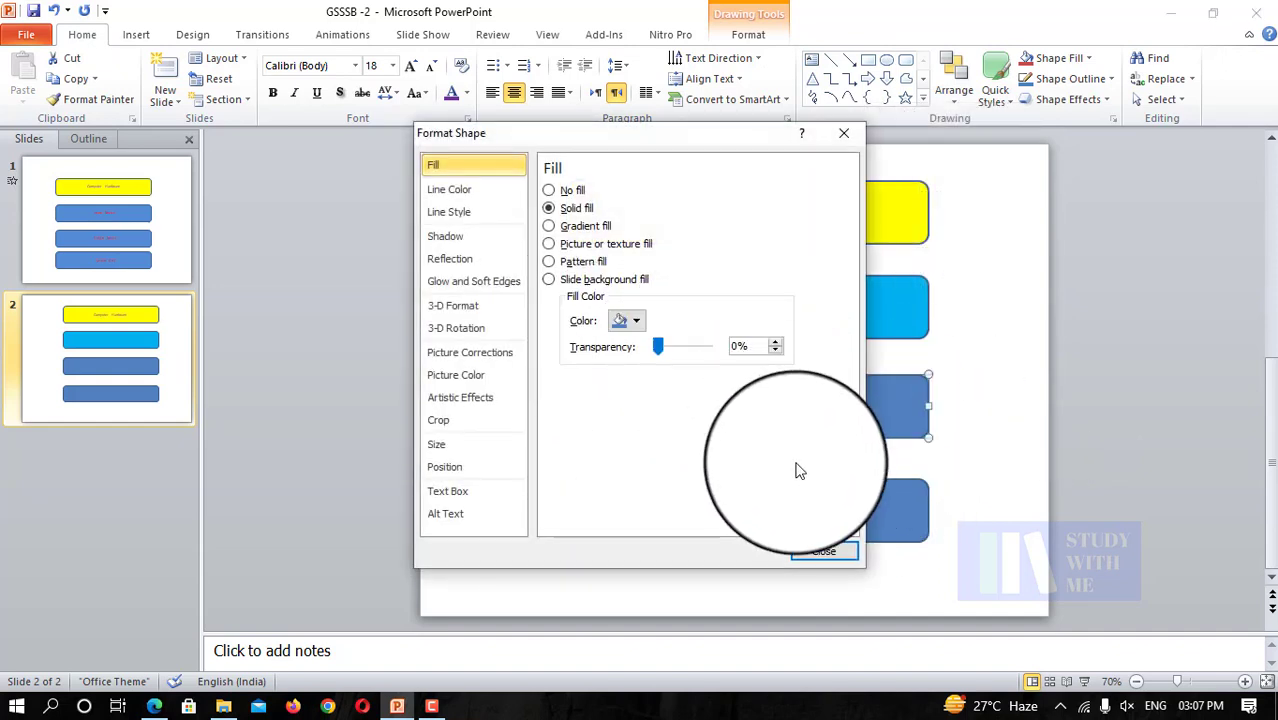
click(825, 553)
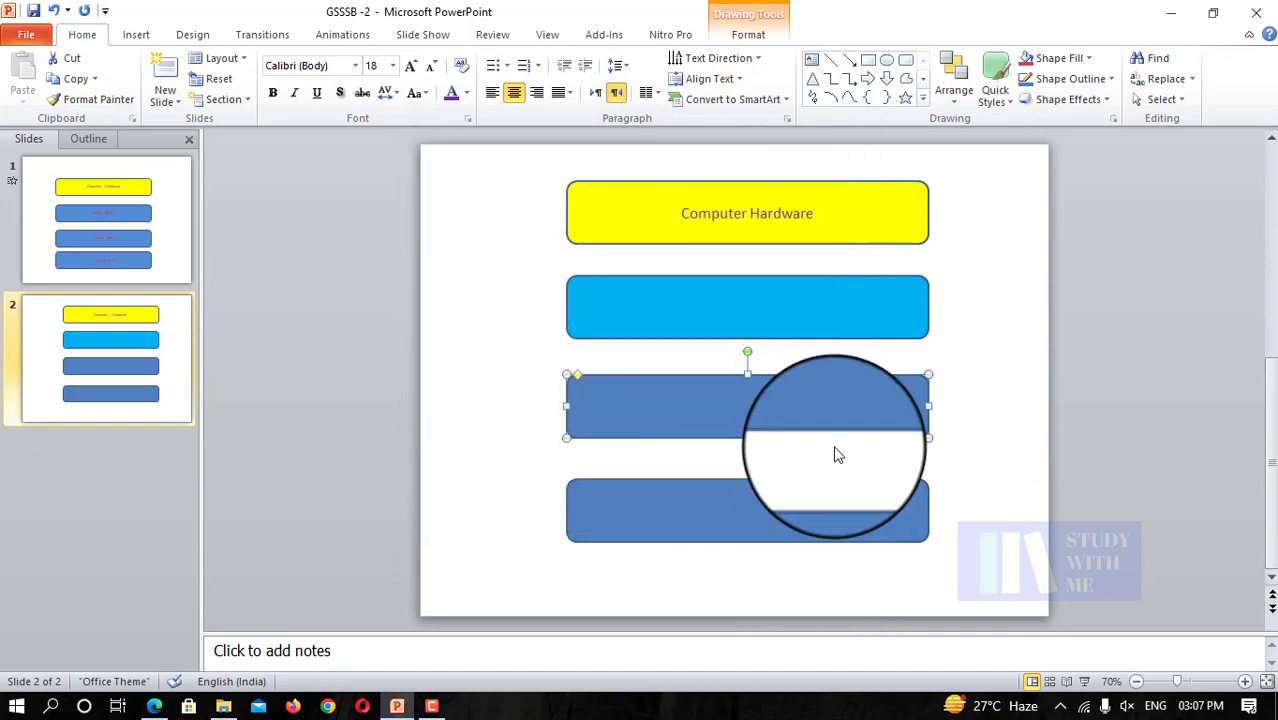
right_click(830, 406)
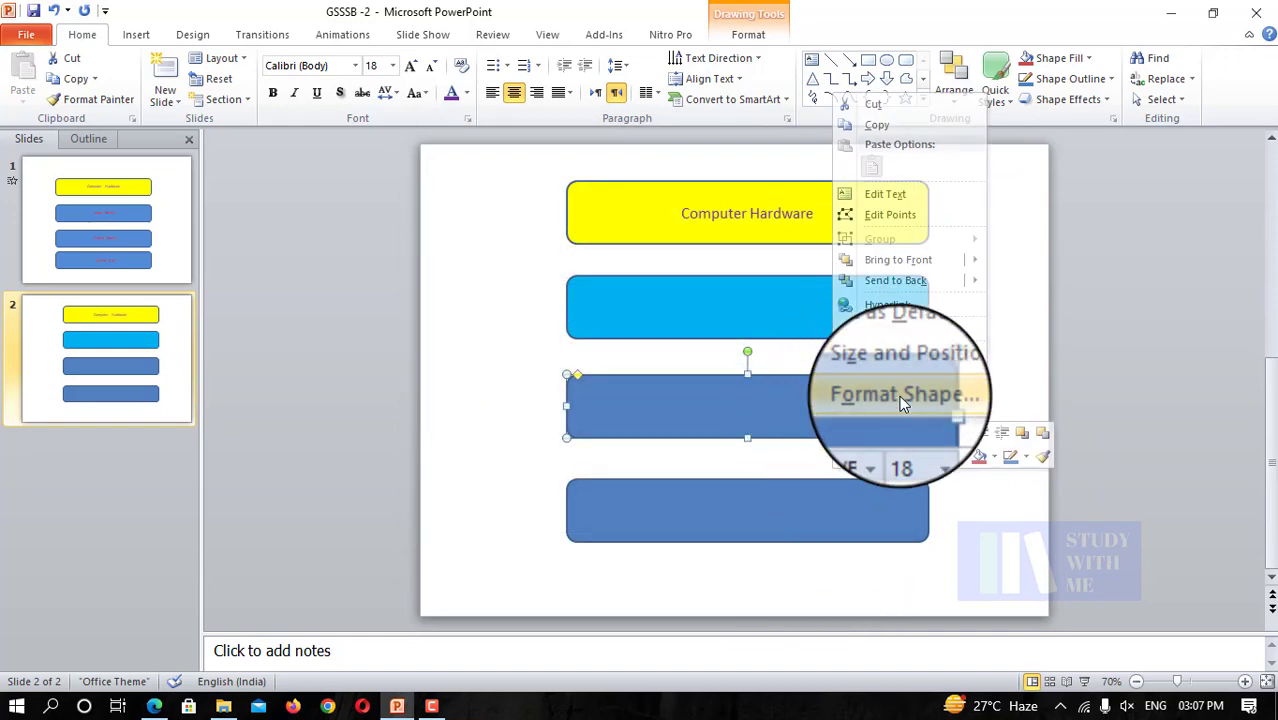
click(899, 393)
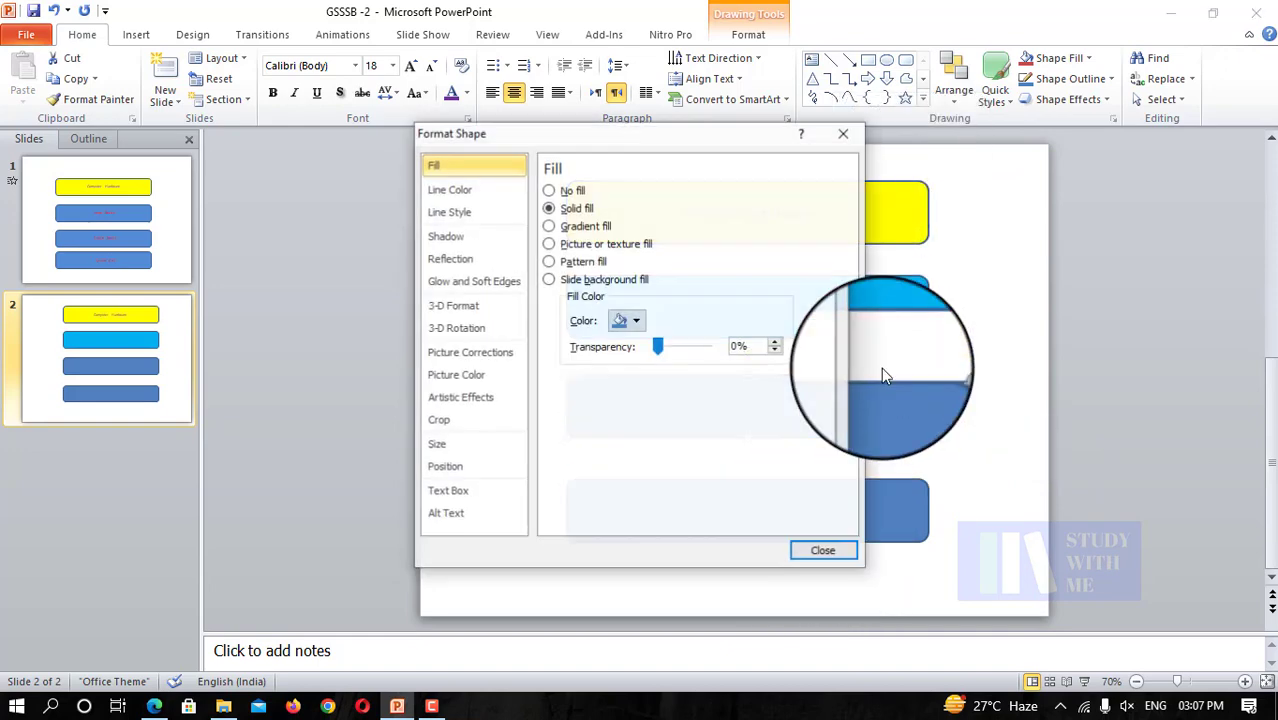
click(627, 320)
click(713, 458)
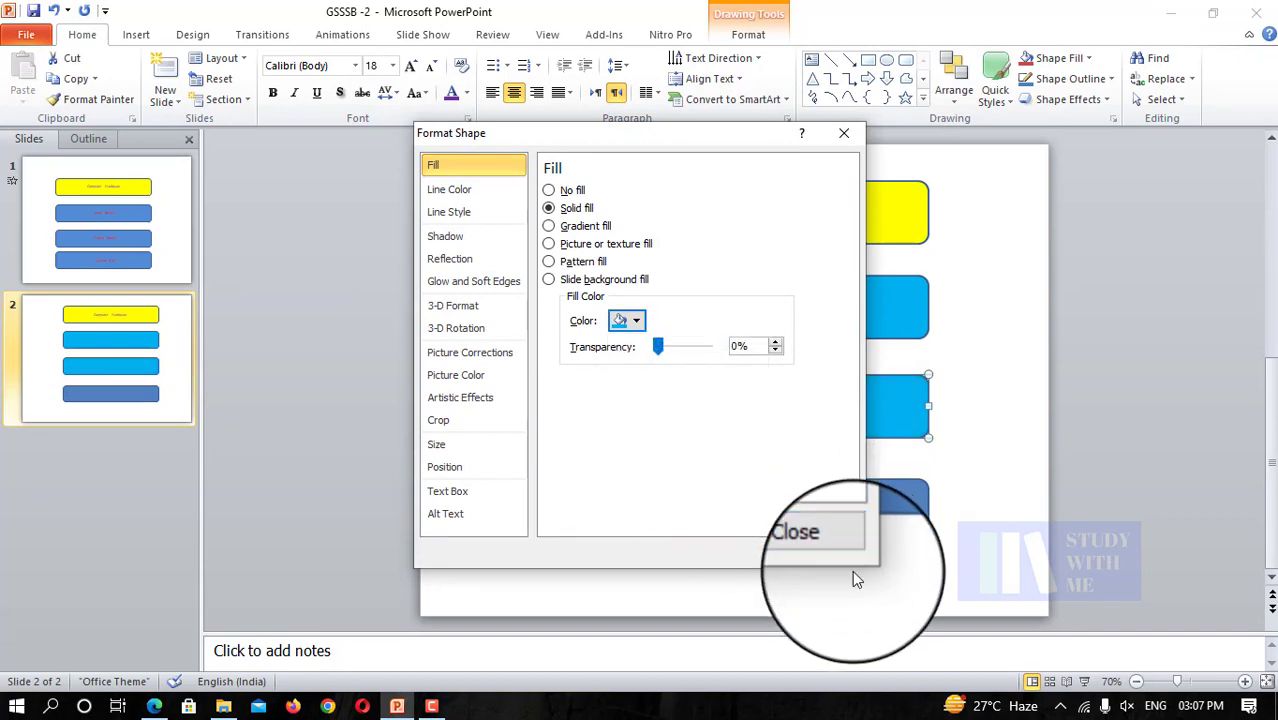
click(825, 551)
Give the fourth rounded rectangle the same light blue fill
click(882, 490)
right_click(880, 496)
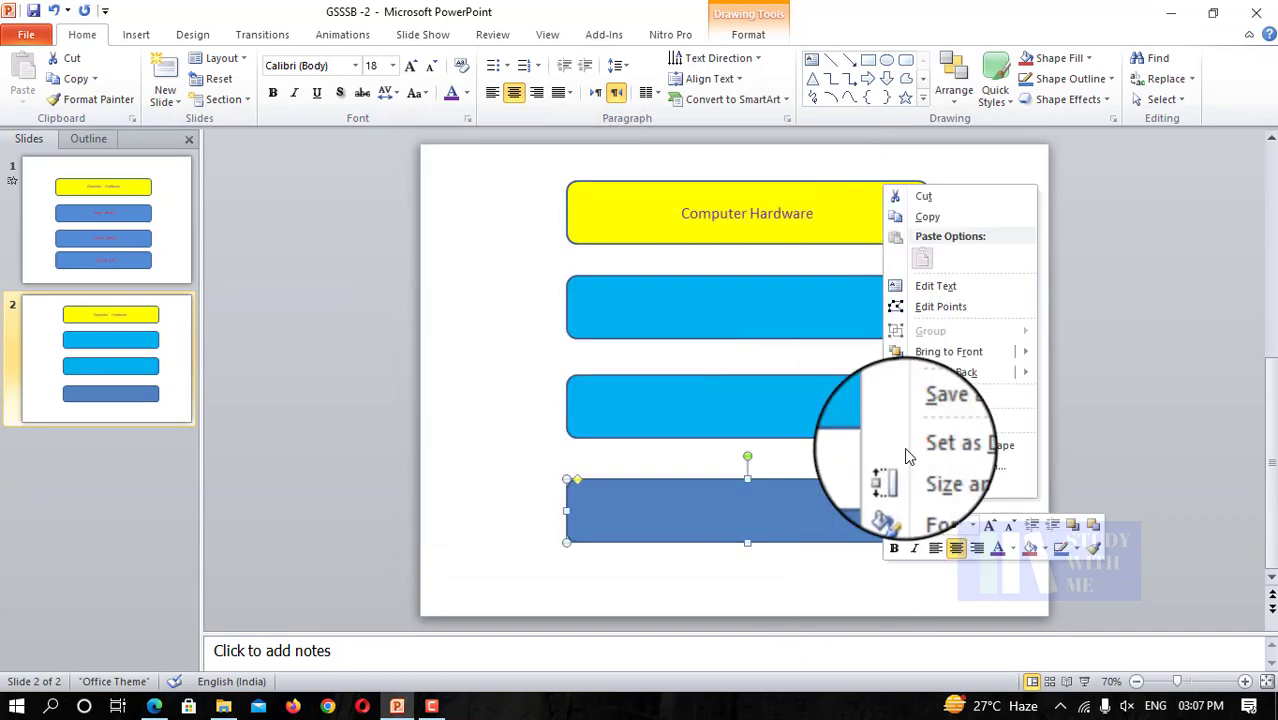
click(972, 488)
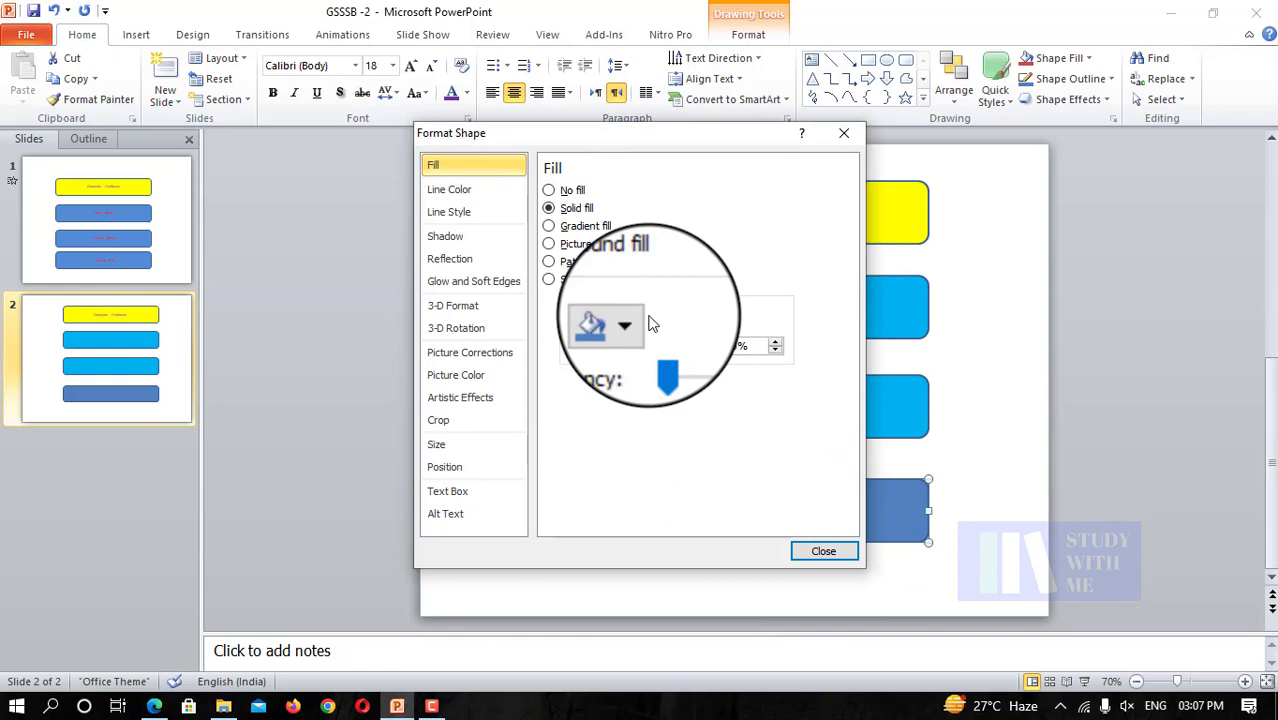
click(627, 320)
click(713, 458)
click(830, 560)
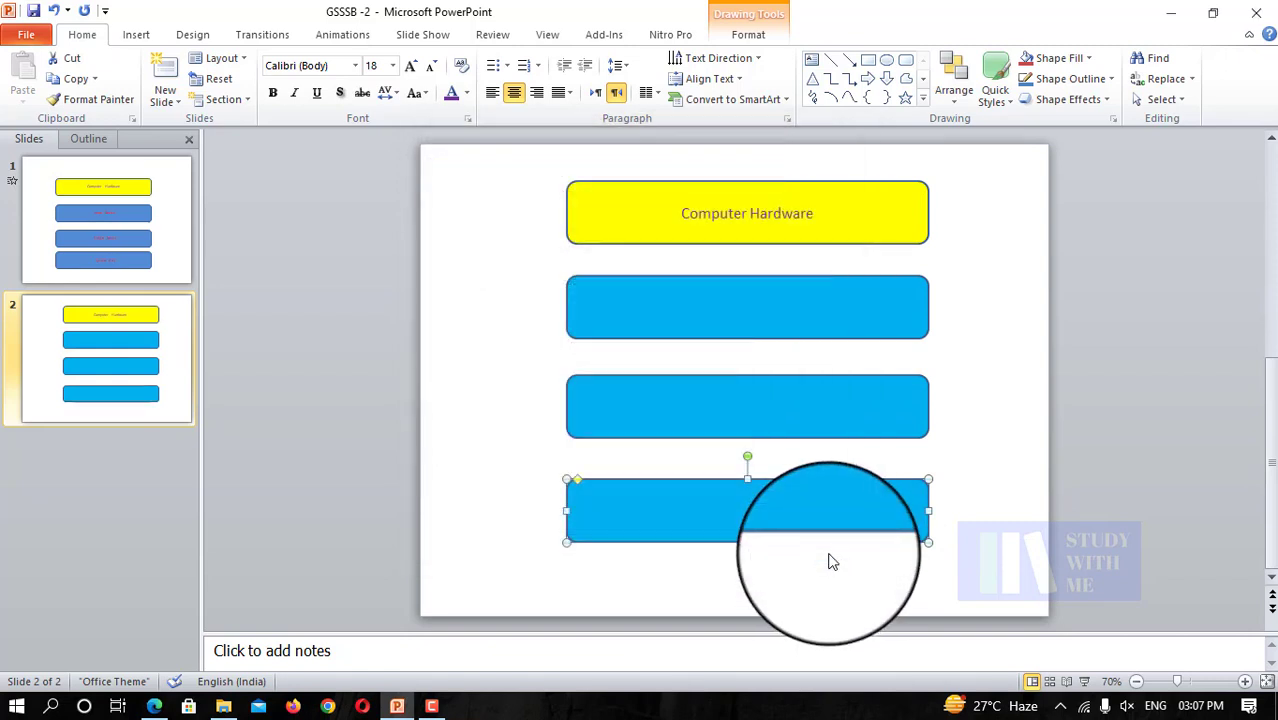
Set the second box's font colour to red and type 'Input', checking the e-book sample
right_click(751, 309)
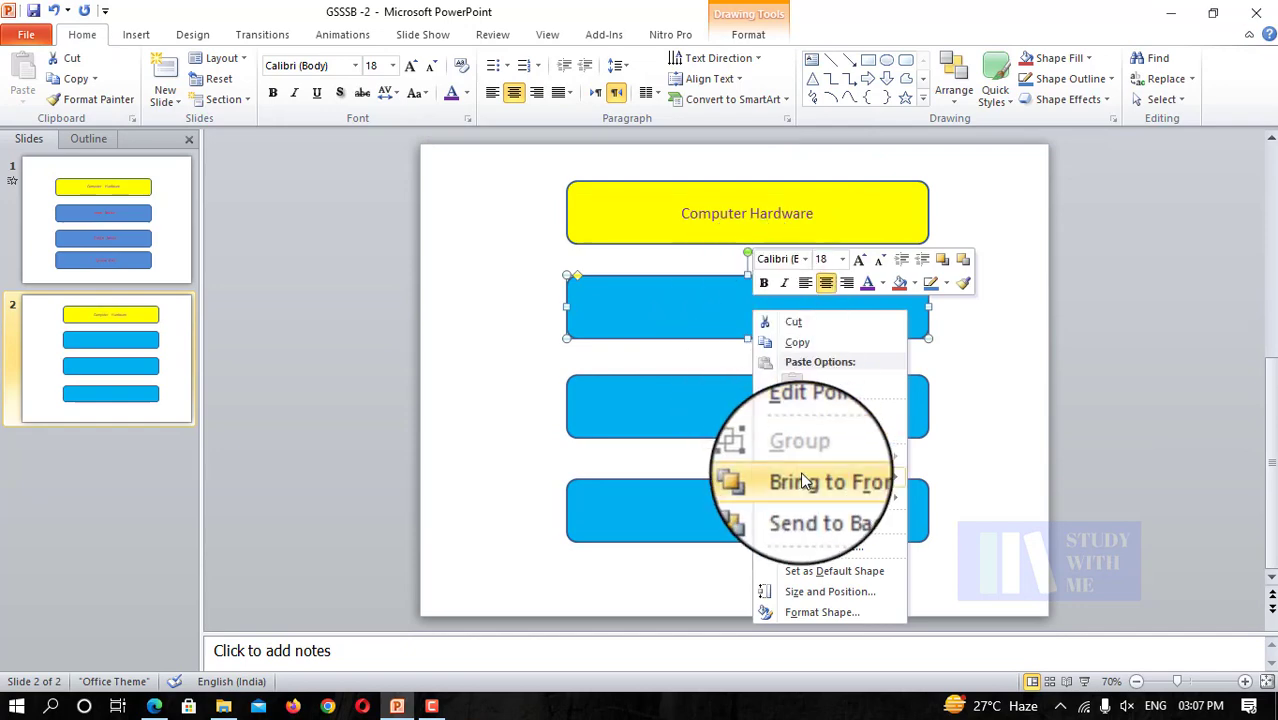
click(471, 95)
key(alt+Tab)
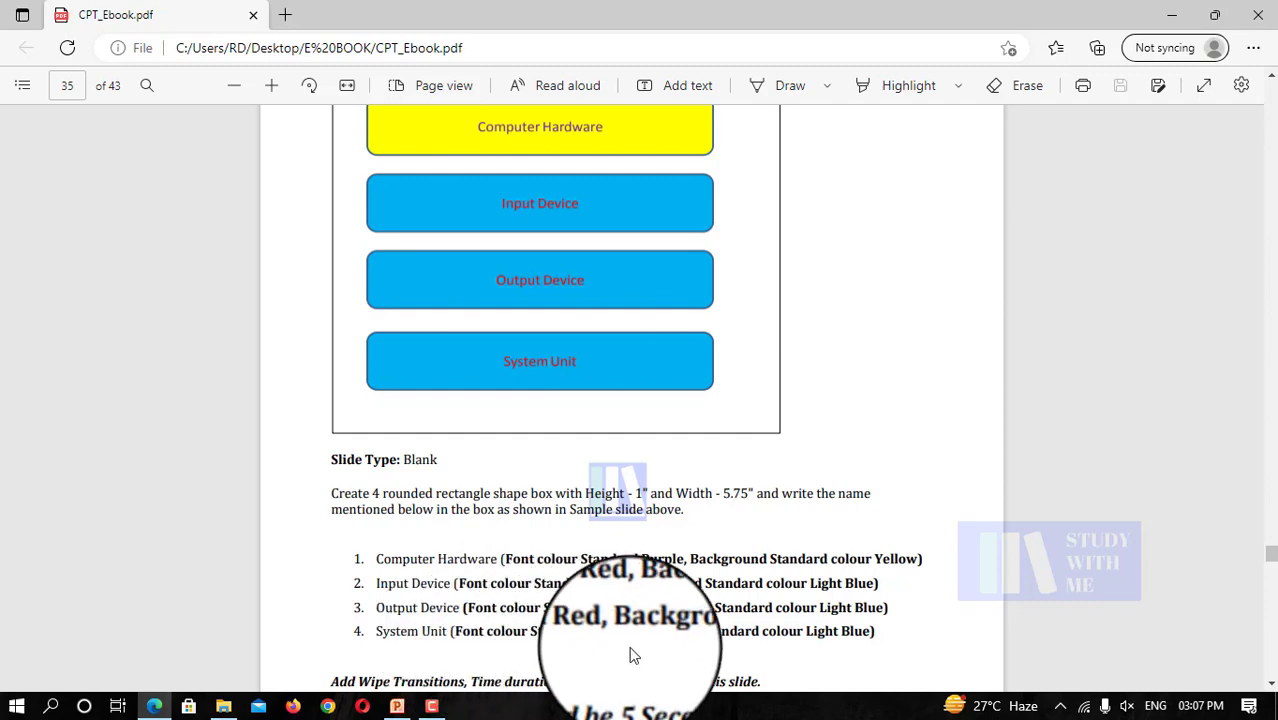
key(alt+Tab)
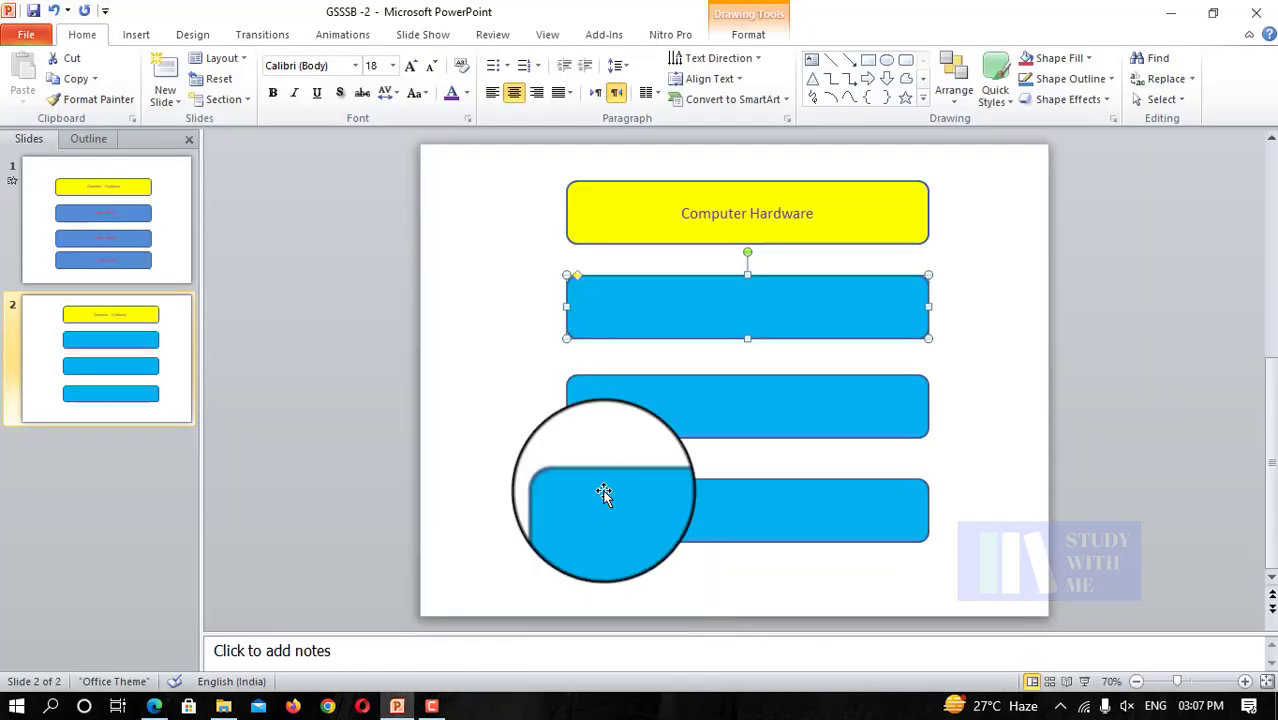
click(466, 93)
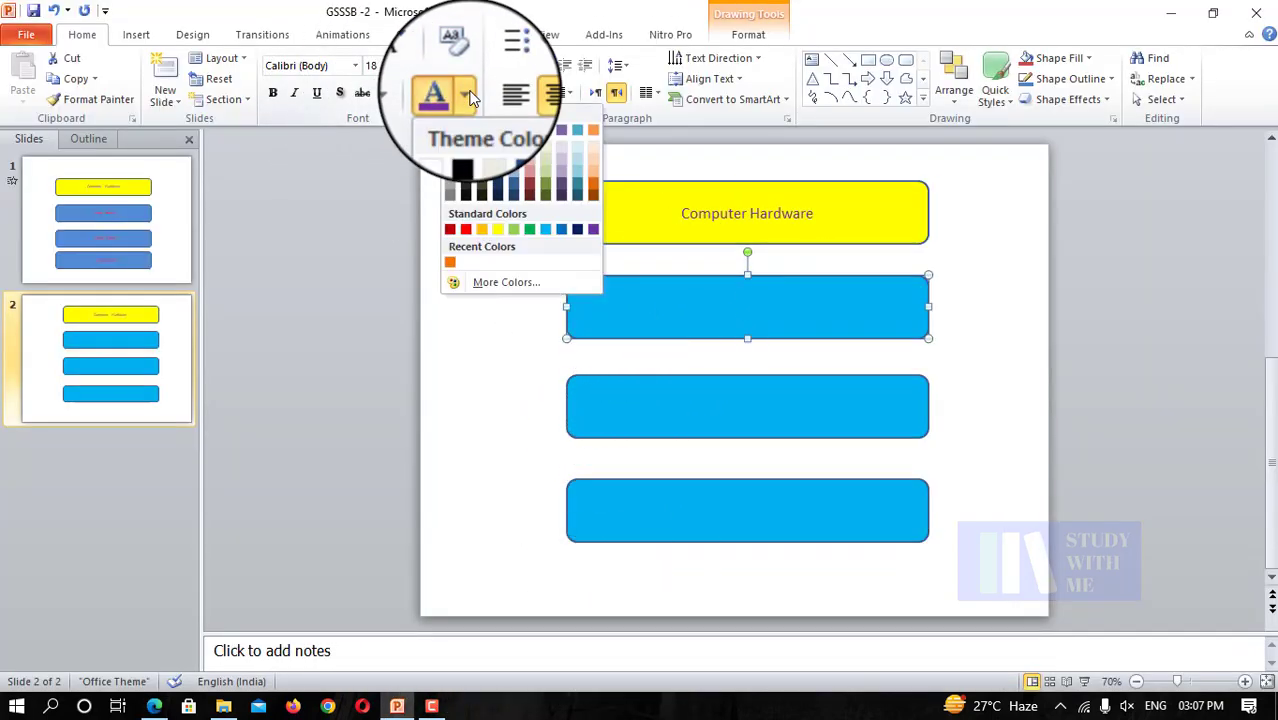
click(466, 230)
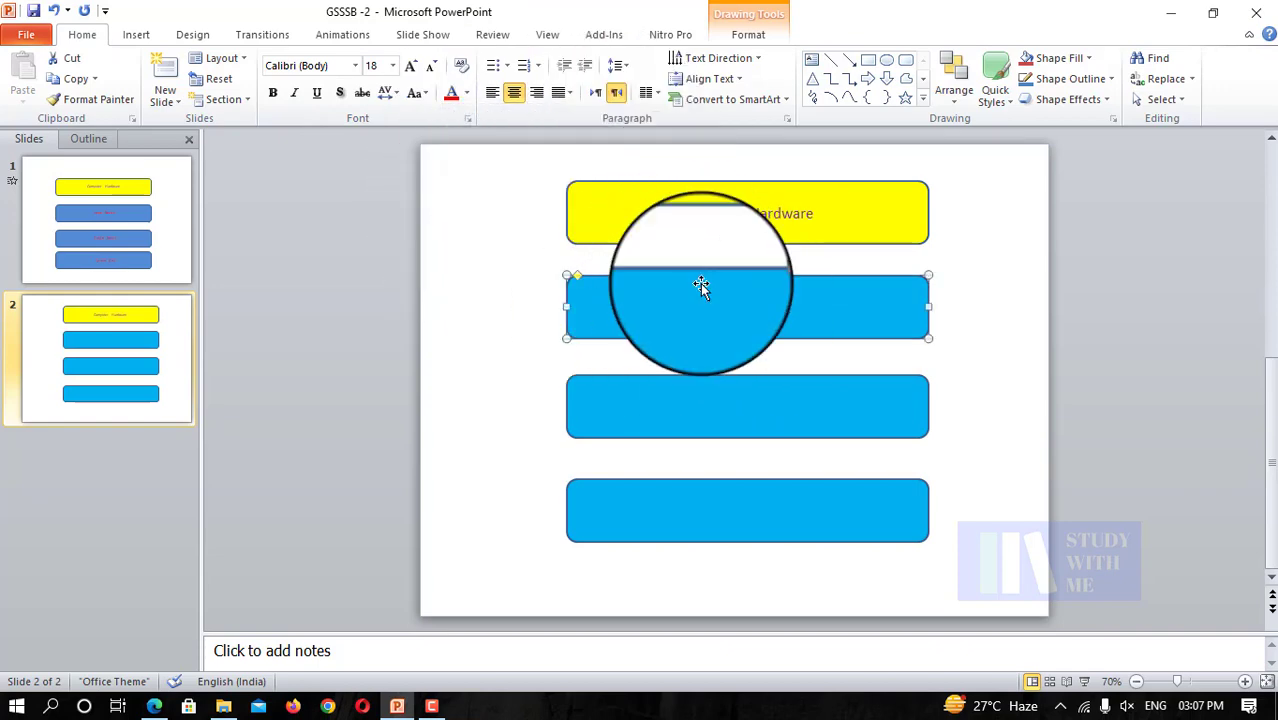
key(alt+Tab)
key(alt+Tab)
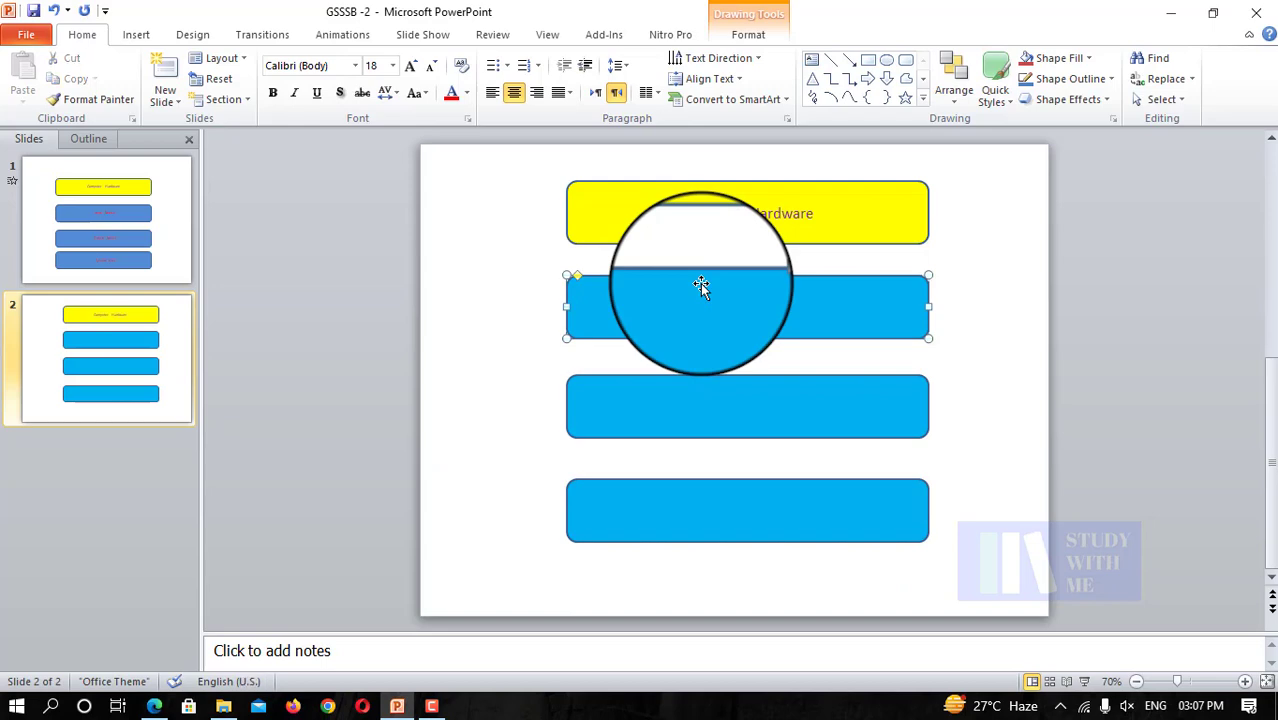
text(Input)
key(alt+Tab)
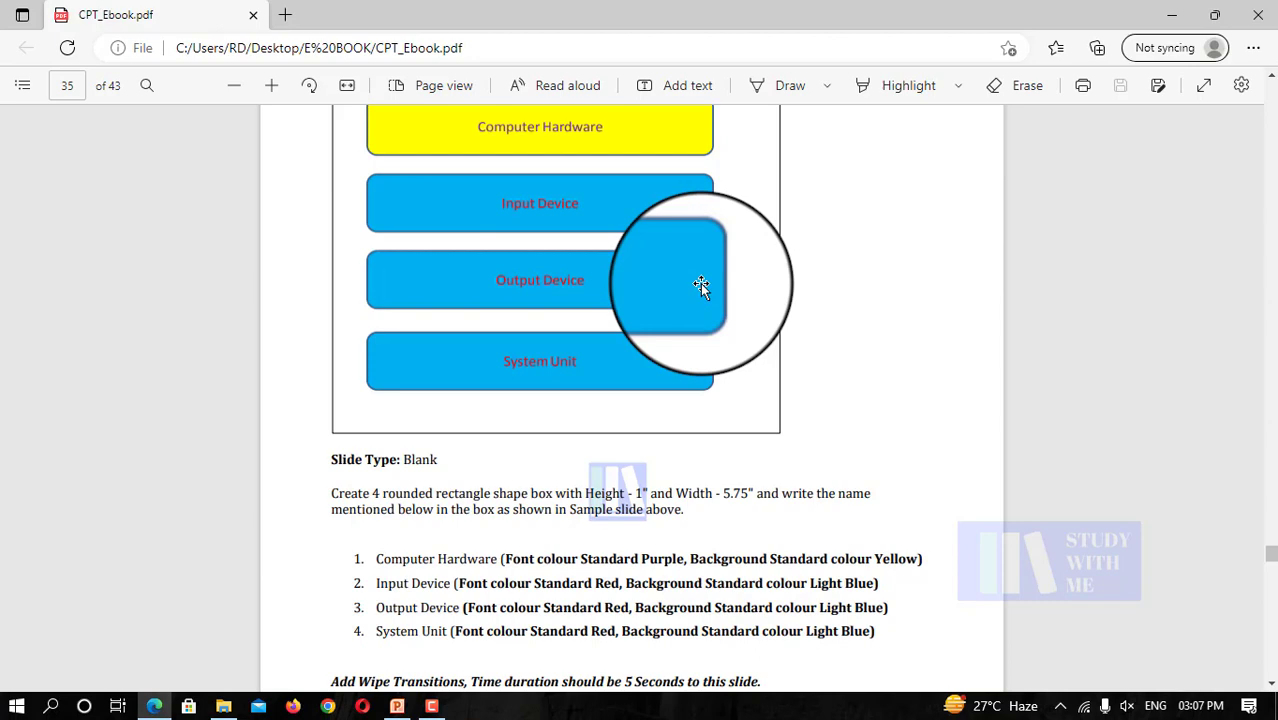
Turn both words of the third box's 'Output Device' label red, matching the sample slide
key(alt+Tab)
click(757, 404)
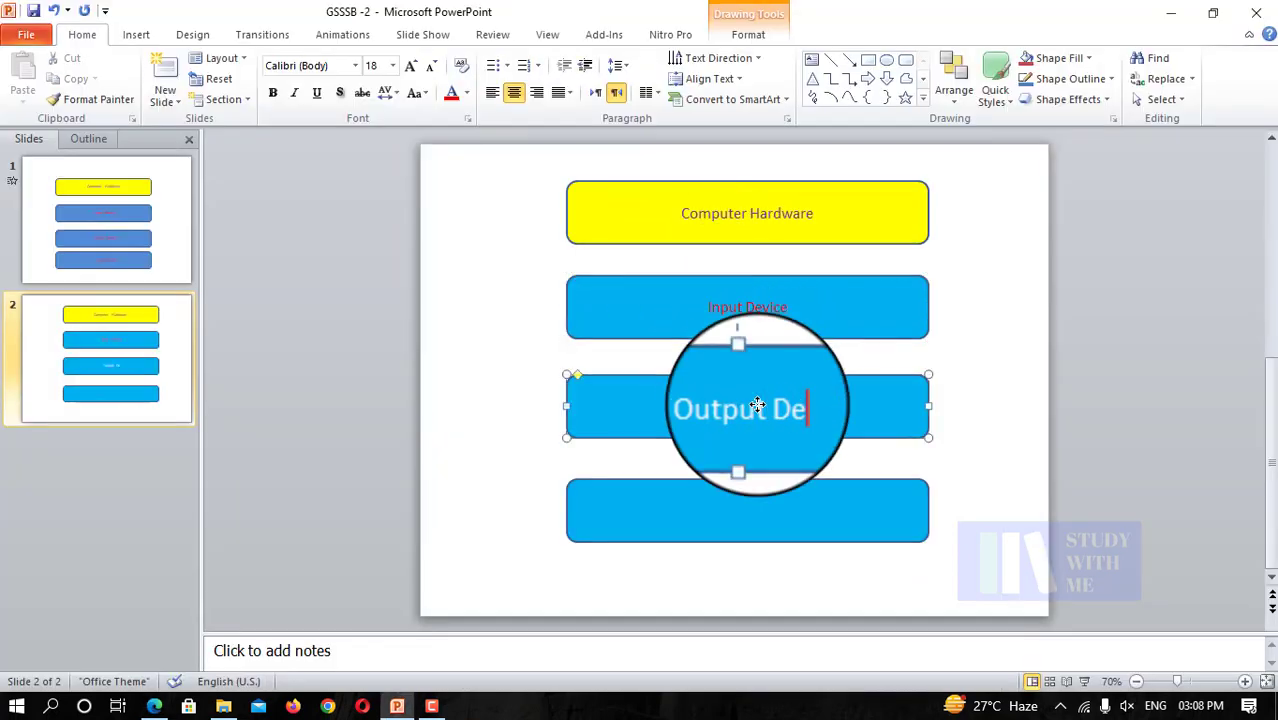
key(alt+Tab)
key(alt+Tab)
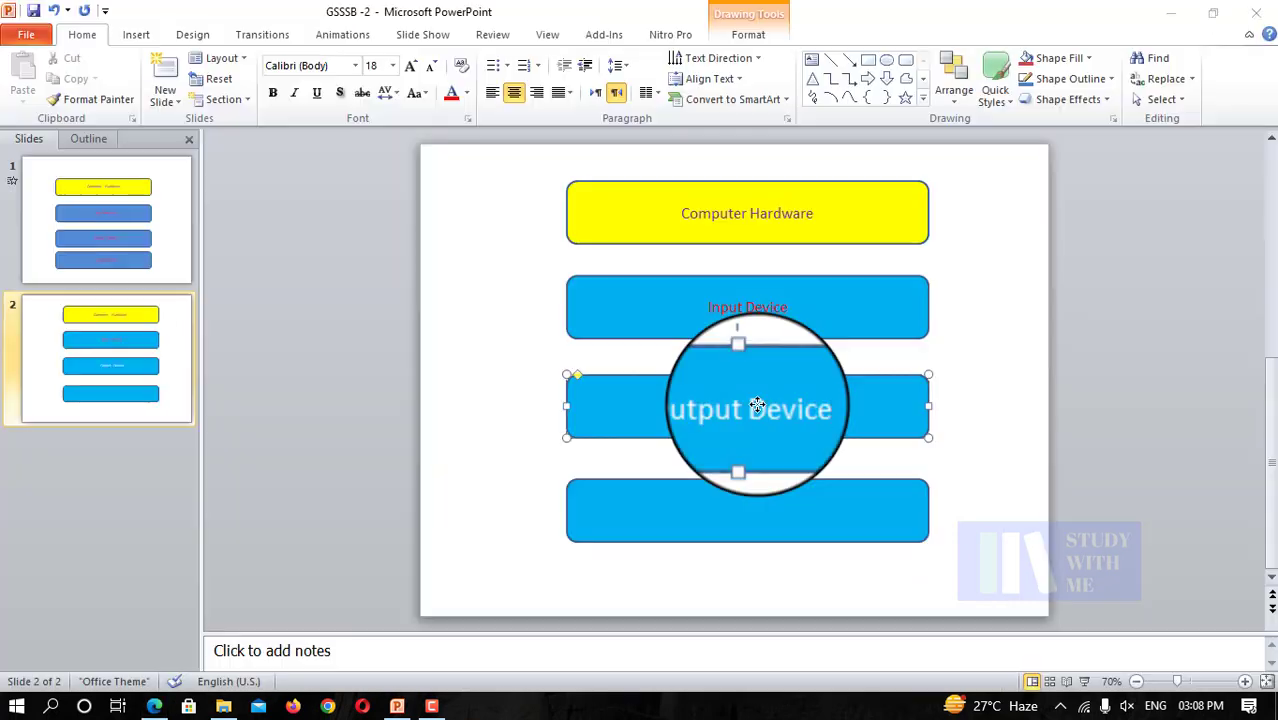
key(alt+Tab)
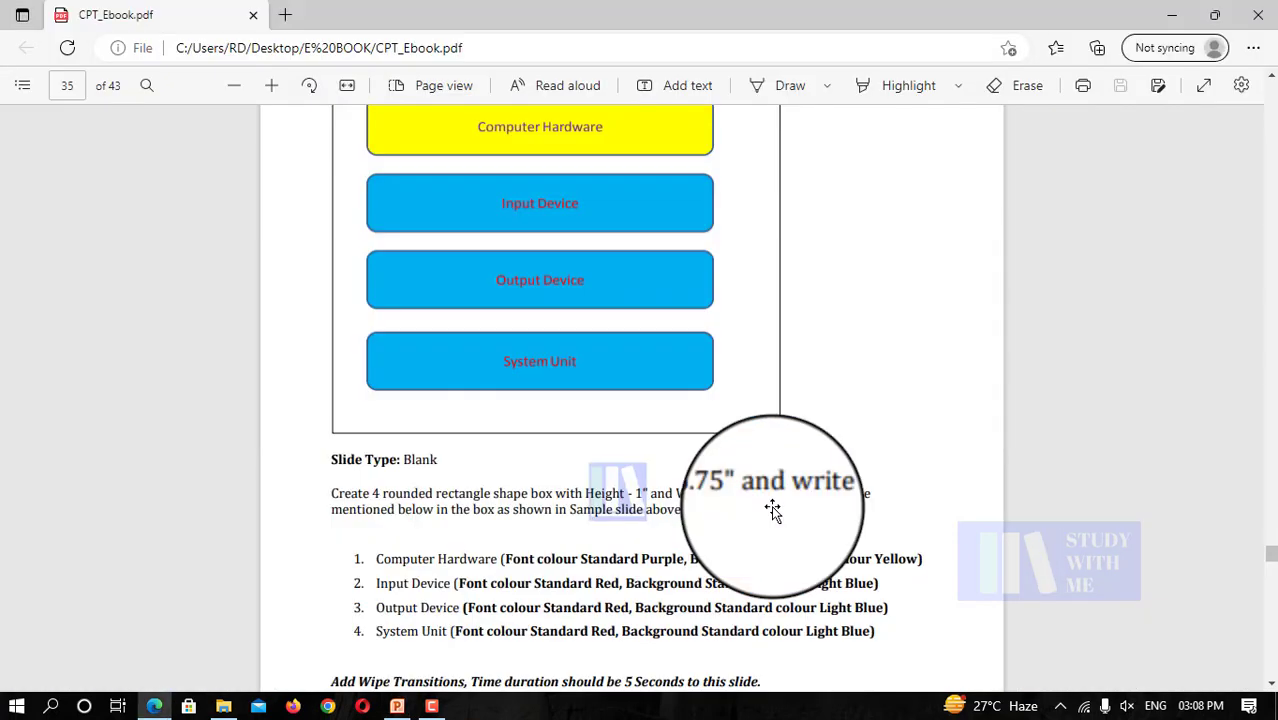
key(alt+Tab)
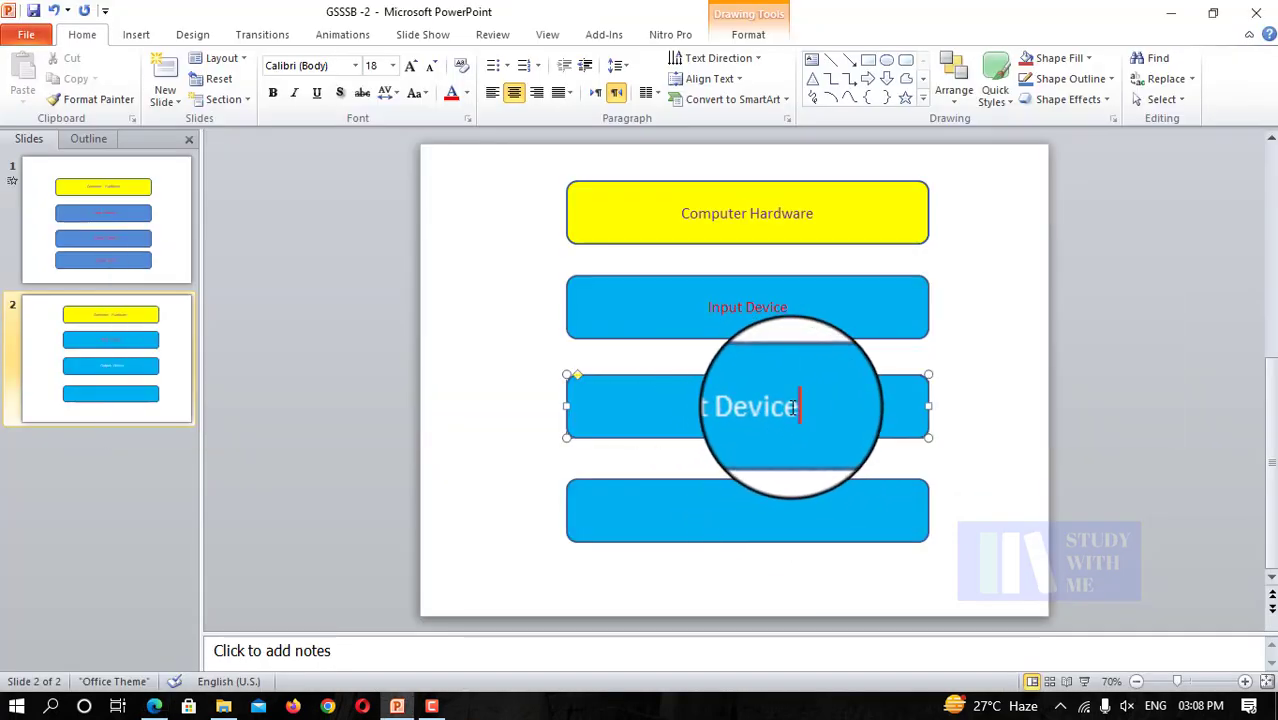
click(451, 93)
click(706, 404)
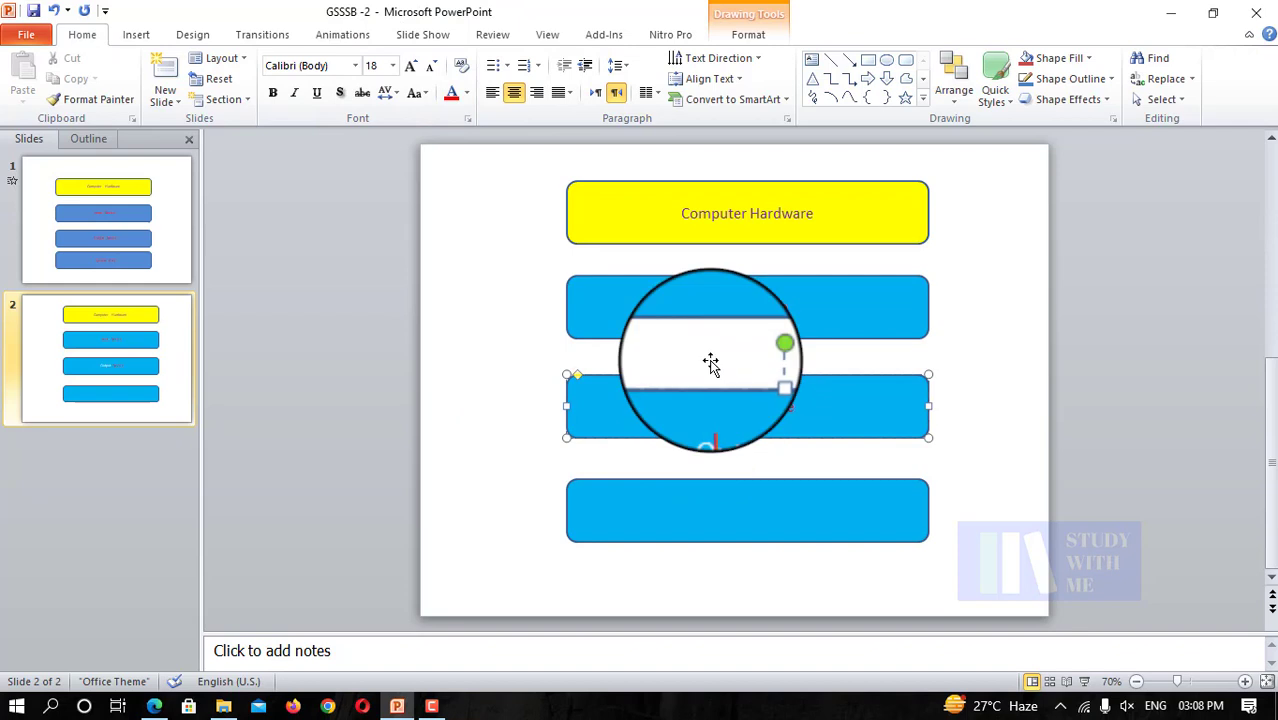
click(451, 95)
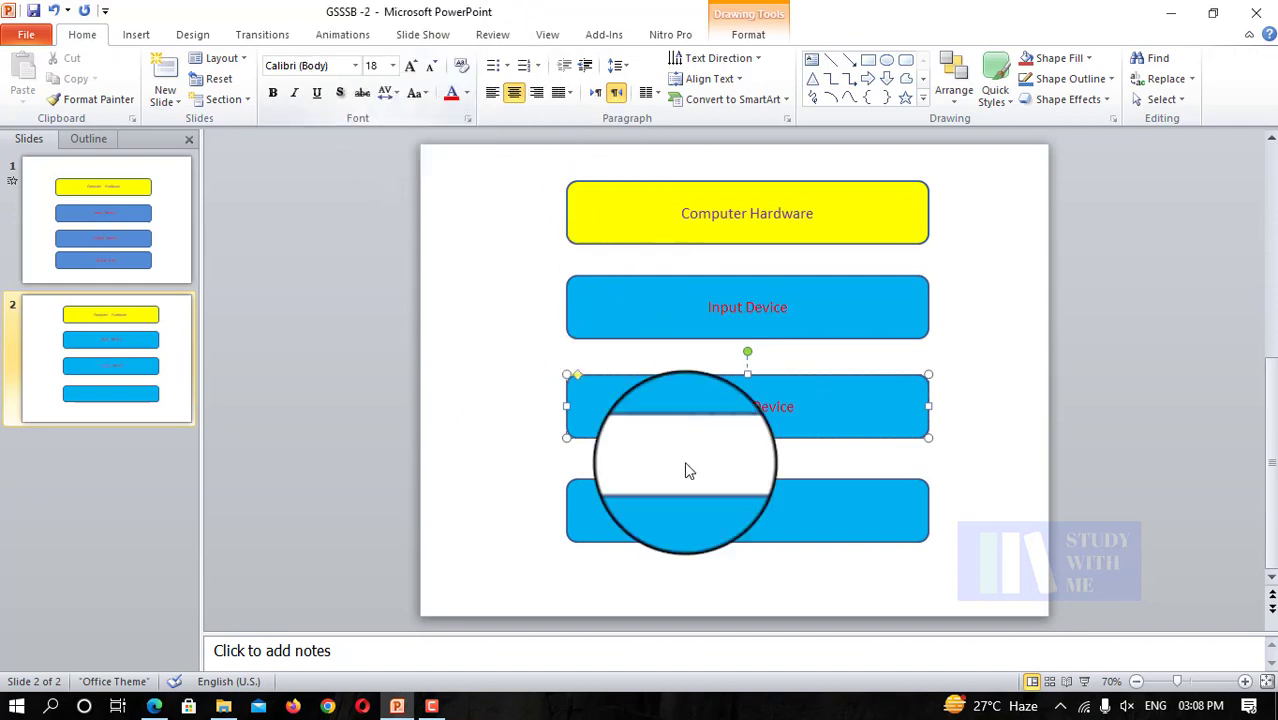
click(753, 500)
right_click(753, 500)
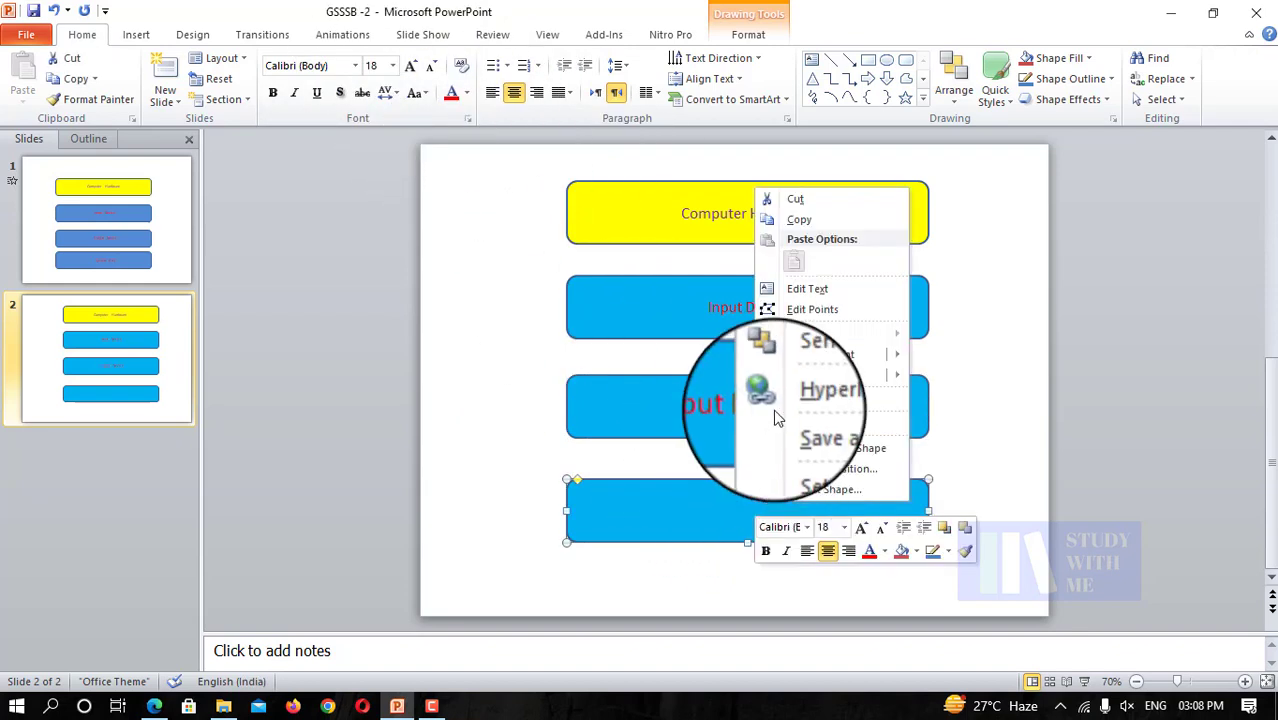
Type 'System Unit' in red into the fourth box, then review the e-book's remaining instructions
click(785, 288)
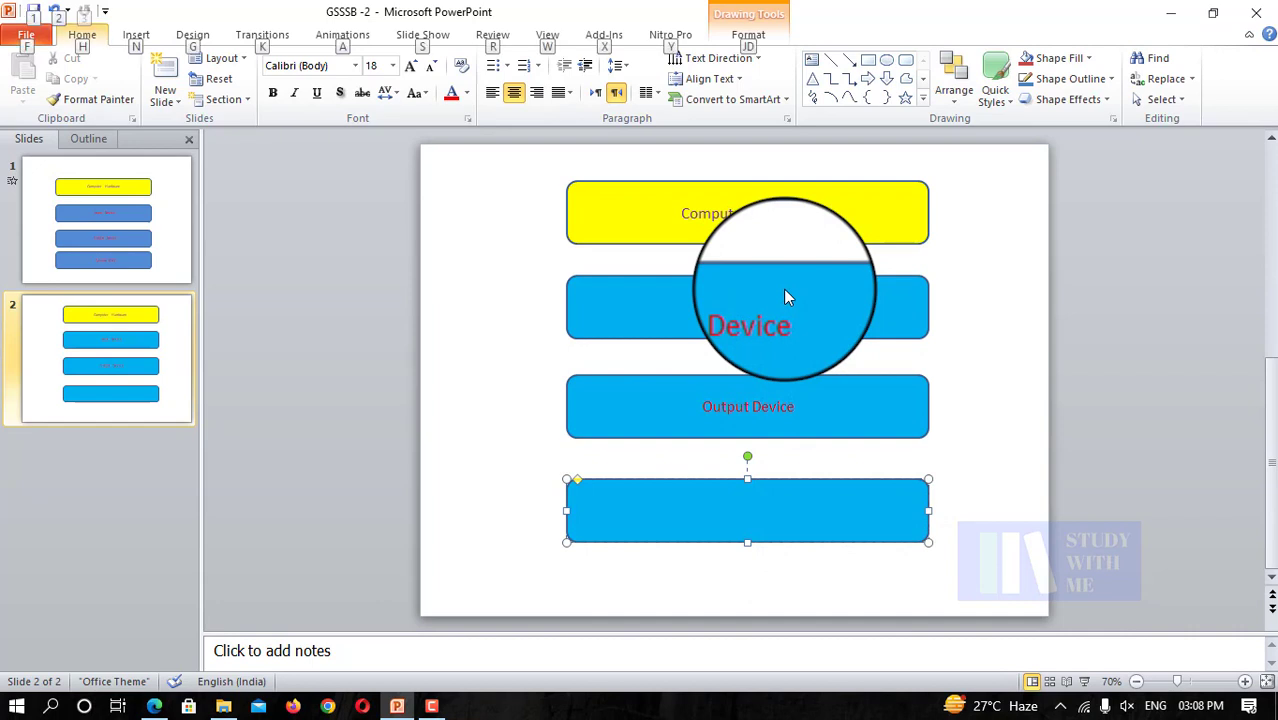
click(452, 98)
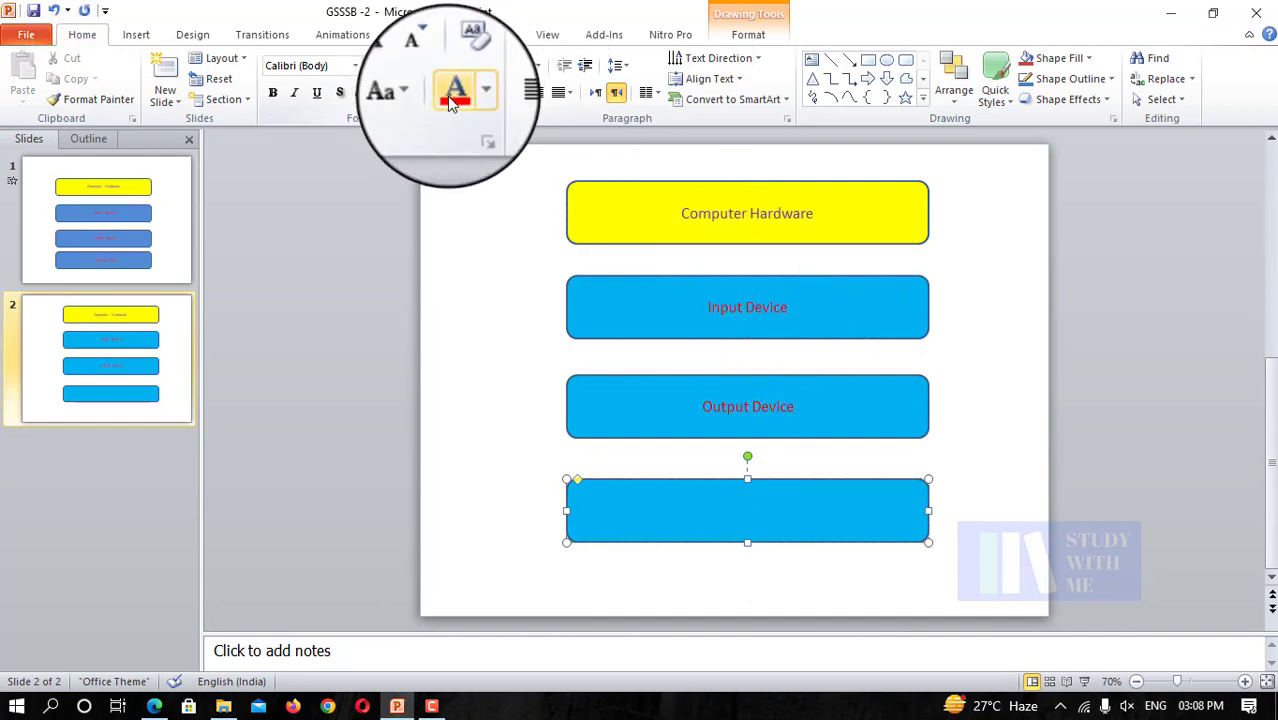
text(System Unit)
key(alt+Tab)
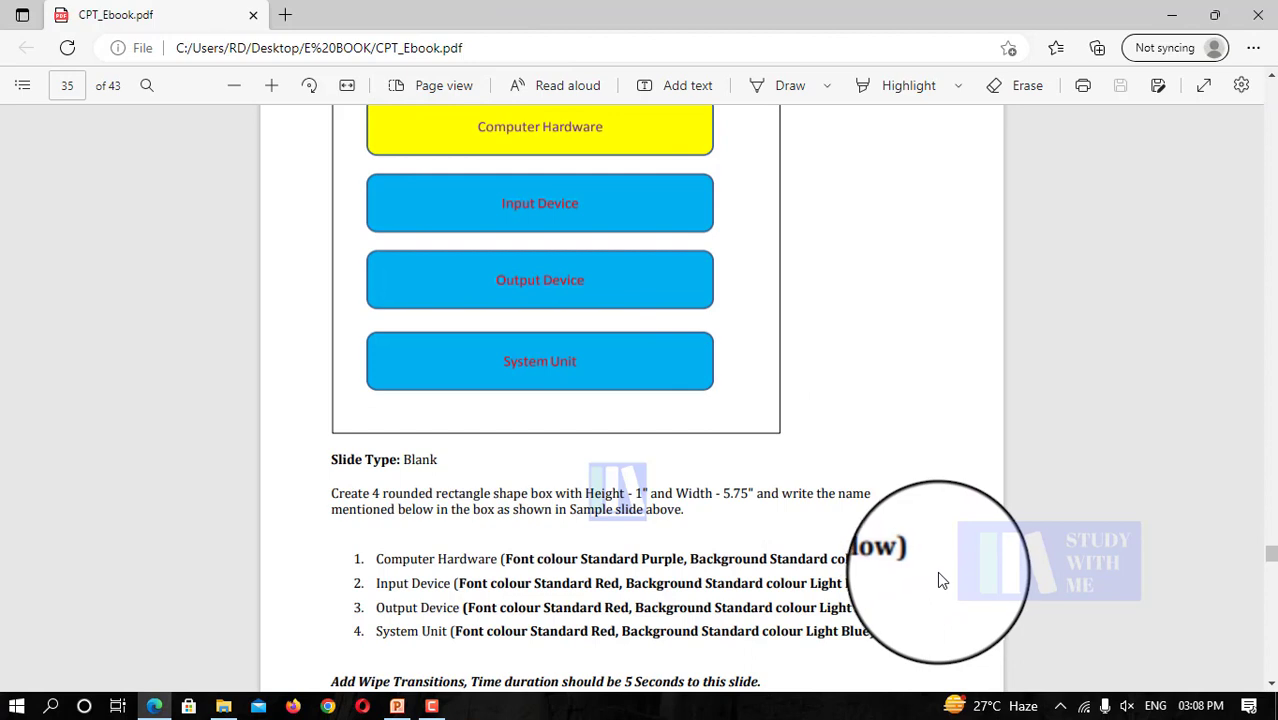
After checking the e-book's transition requirement, give slide 2 the Wipe transition in PowerPoint
scroll(937, 572, down, 1)
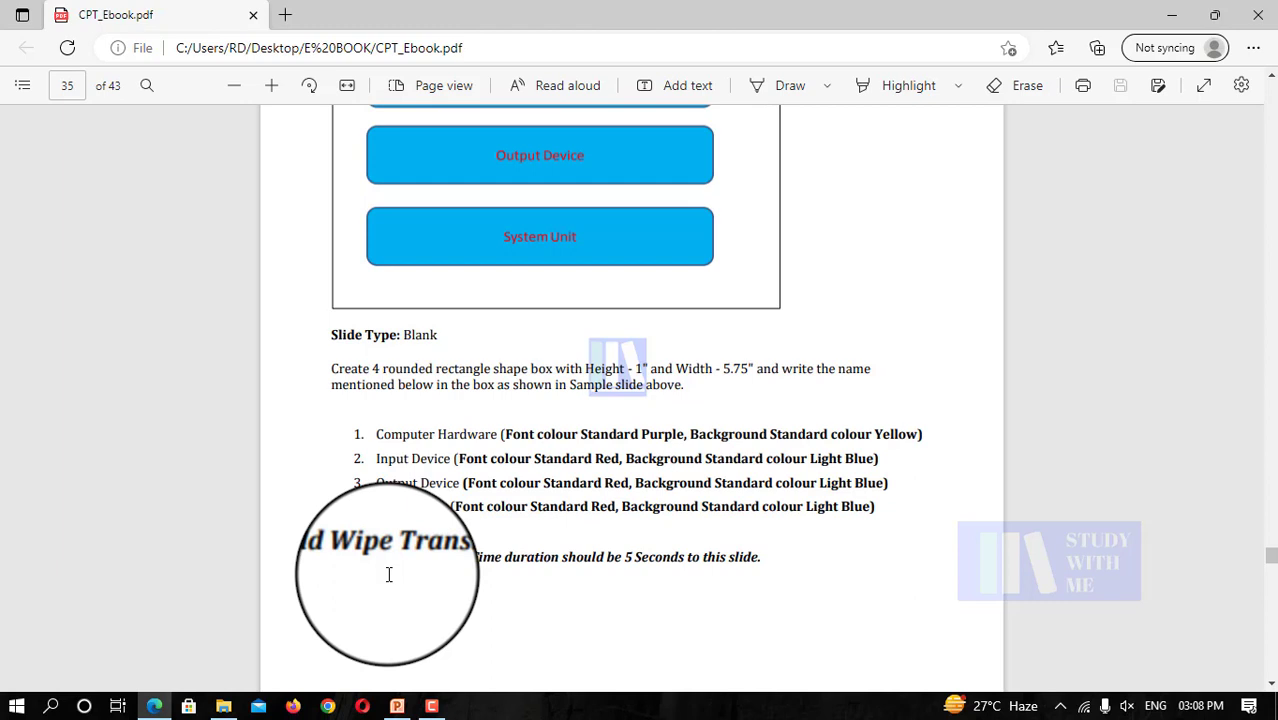
mouse_move(397, 705)
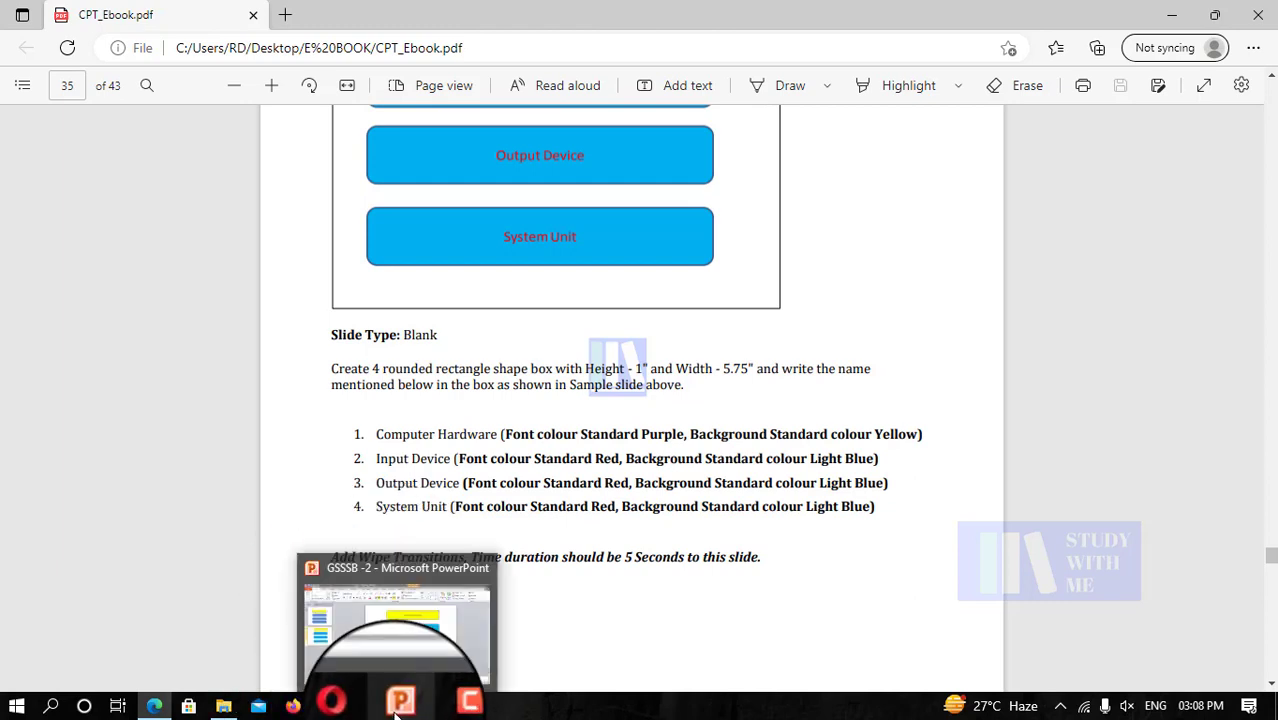
click(429, 671)
click(782, 585)
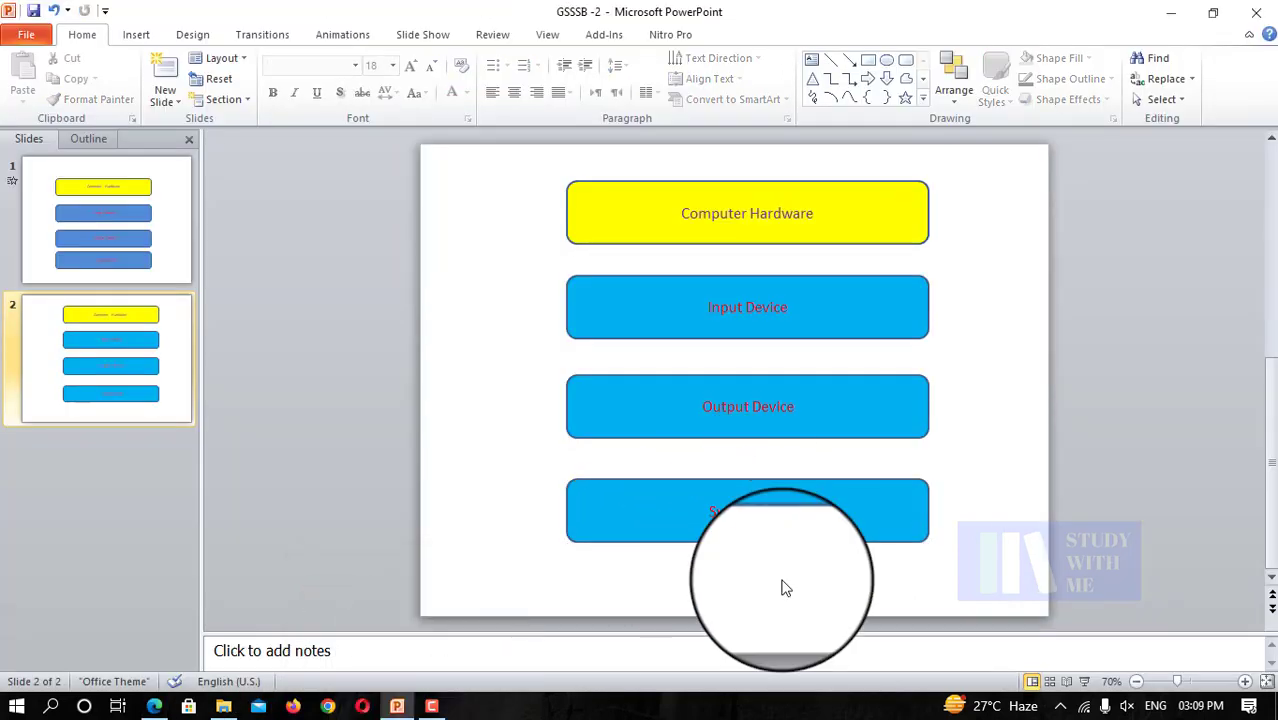
click(262, 34)
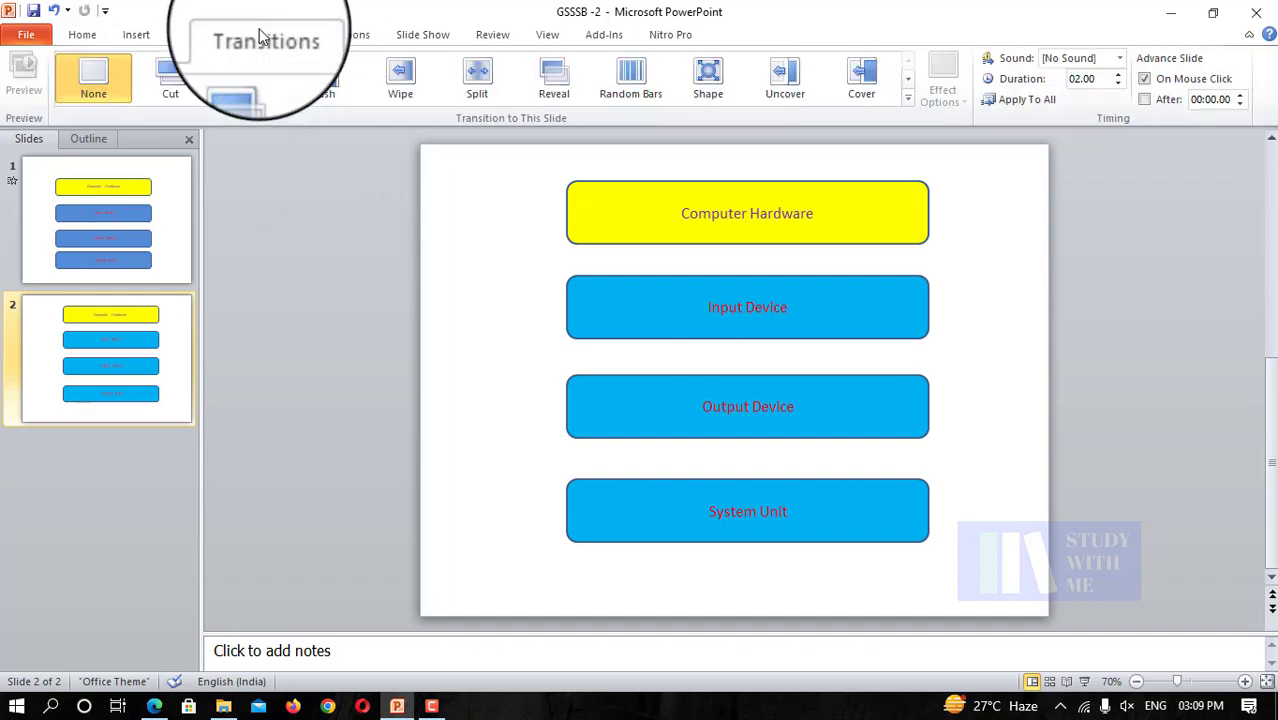
click(400, 82)
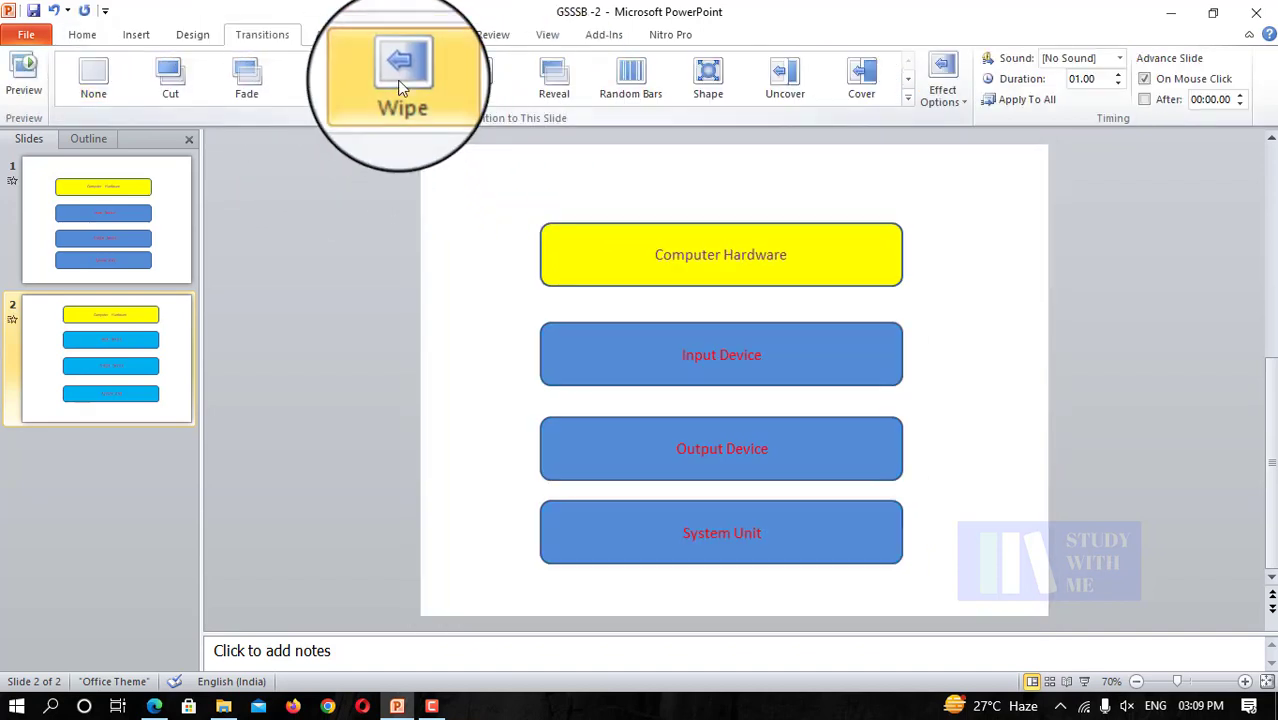